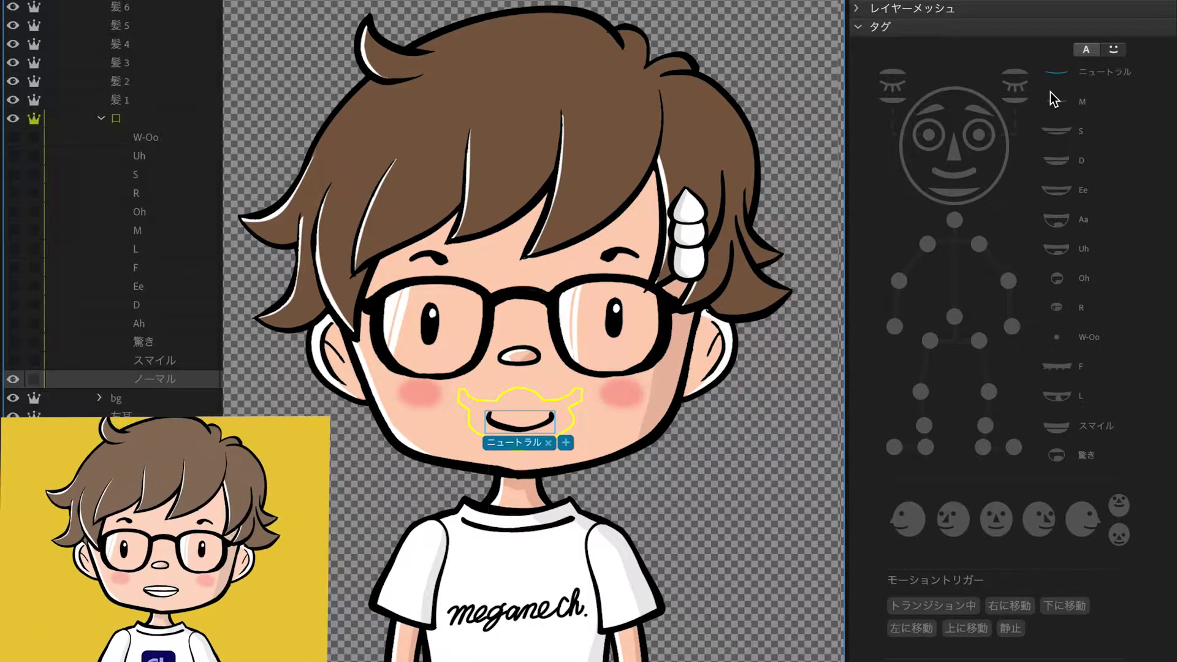
Preview the スマイル and 驚き mouth layers and their tags one at a time, with the ノーマル mouth hidden
{"action": "left_click", "coordinate": [13, 379]}
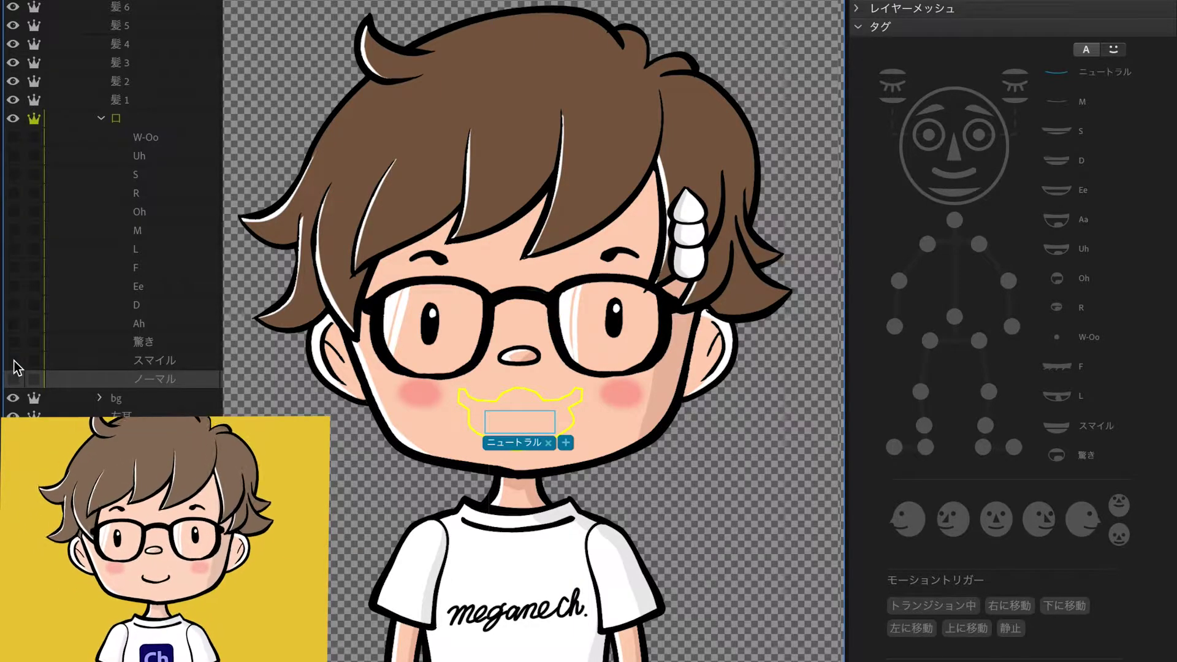
{"action": "left_click", "coordinate": [13, 361]}
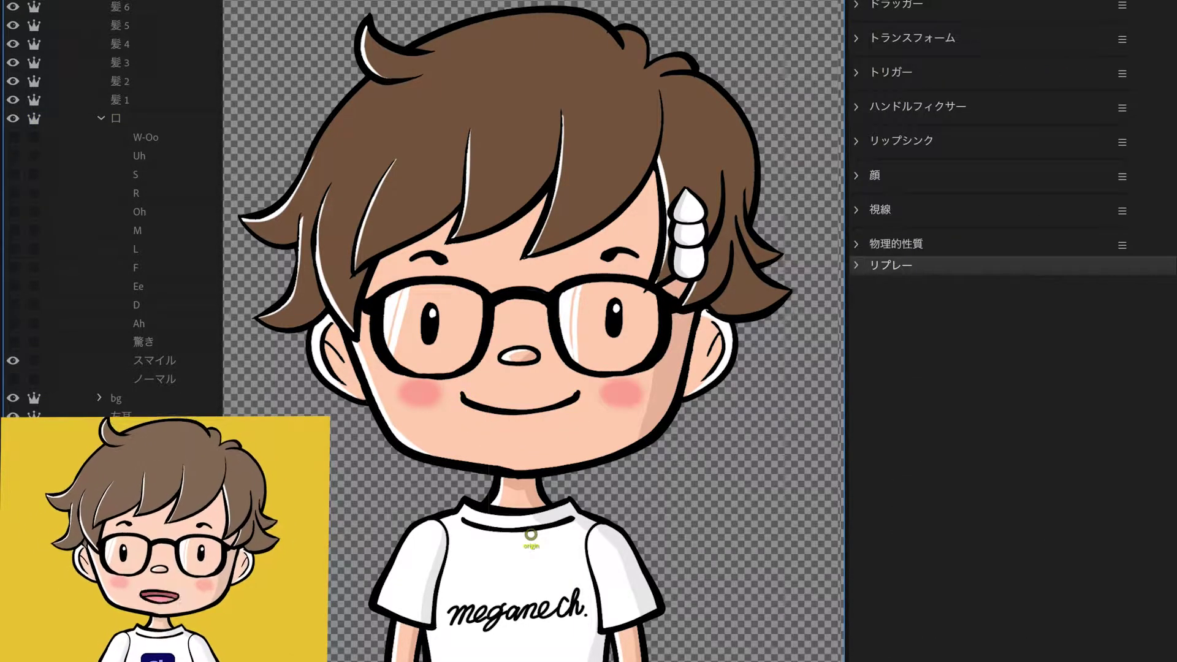
{"action": "left_click", "coordinate": [155, 362]}
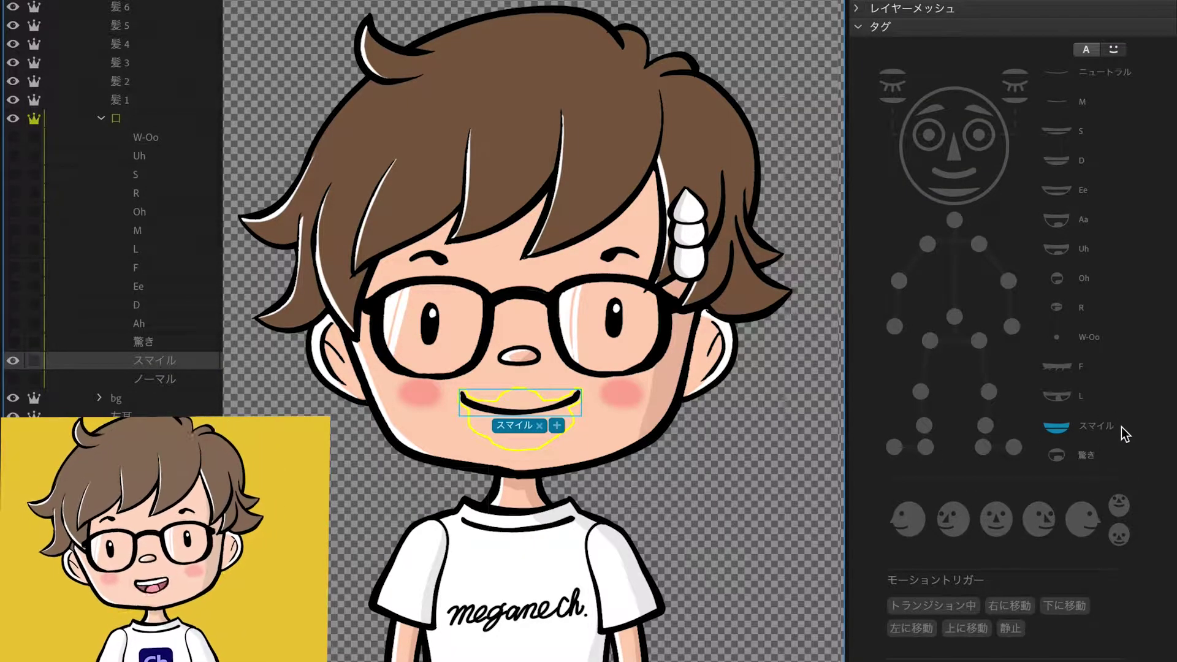
{"action": "left_click", "coordinate": [14, 346]}
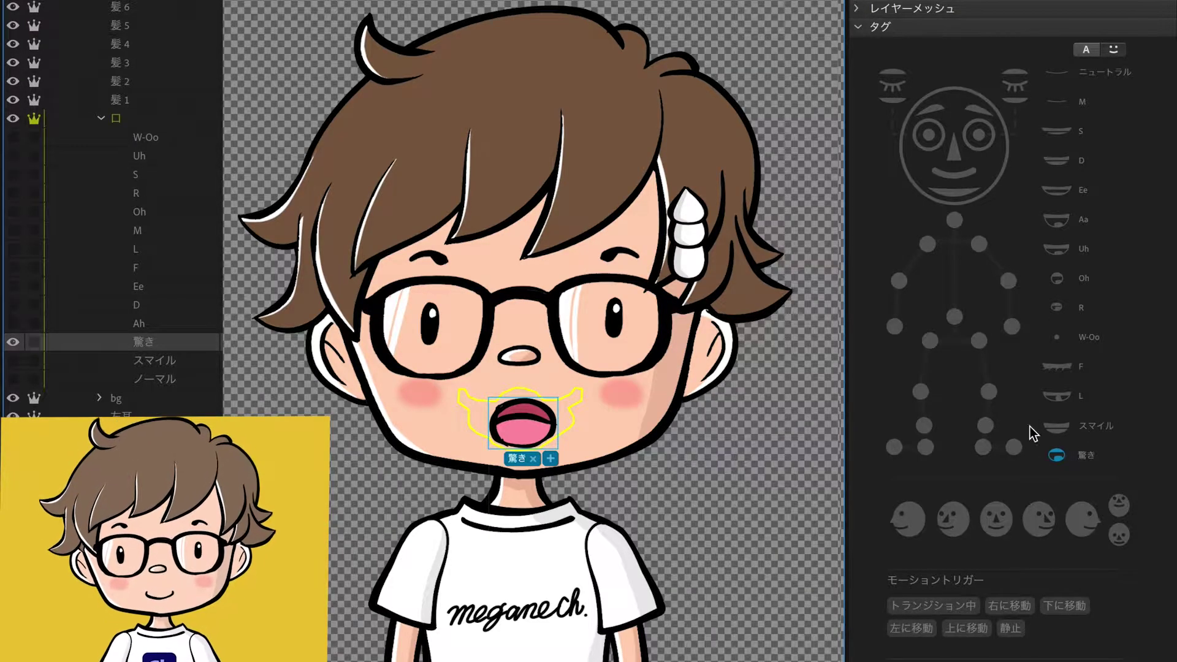
{"action": "left_click", "coordinate": [13, 342]}
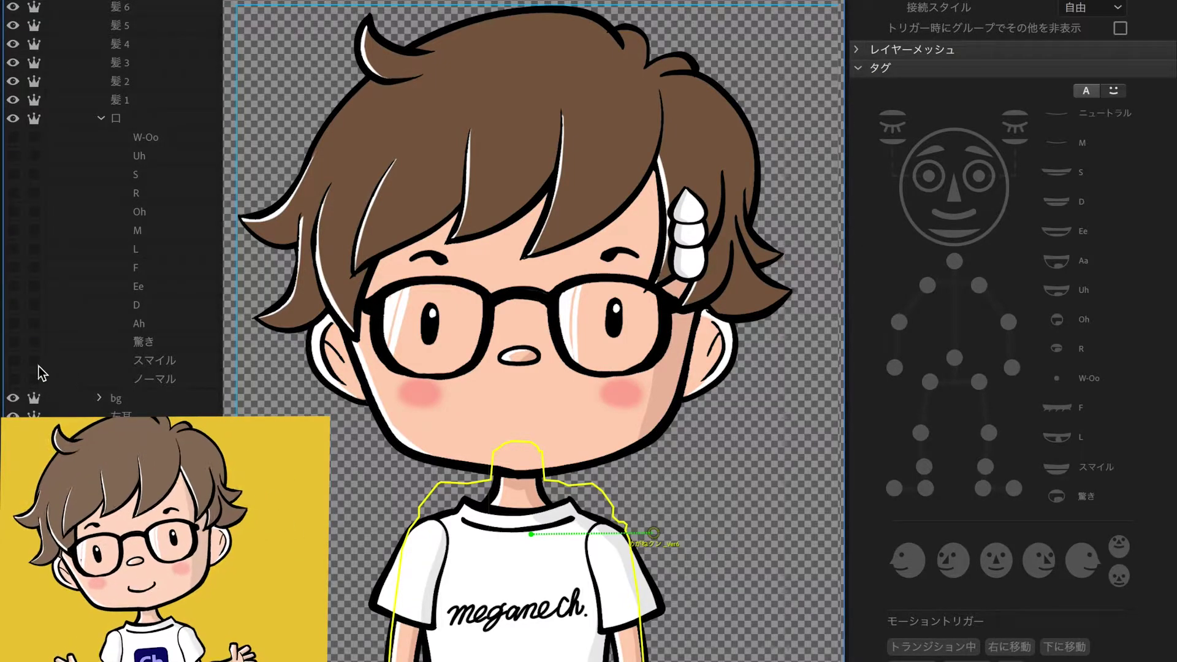
Check the tags and drawn shapes of the Ah and D mouth layers, hiding each one after viewing
{"action": "left_click", "coordinate": [143, 323]}
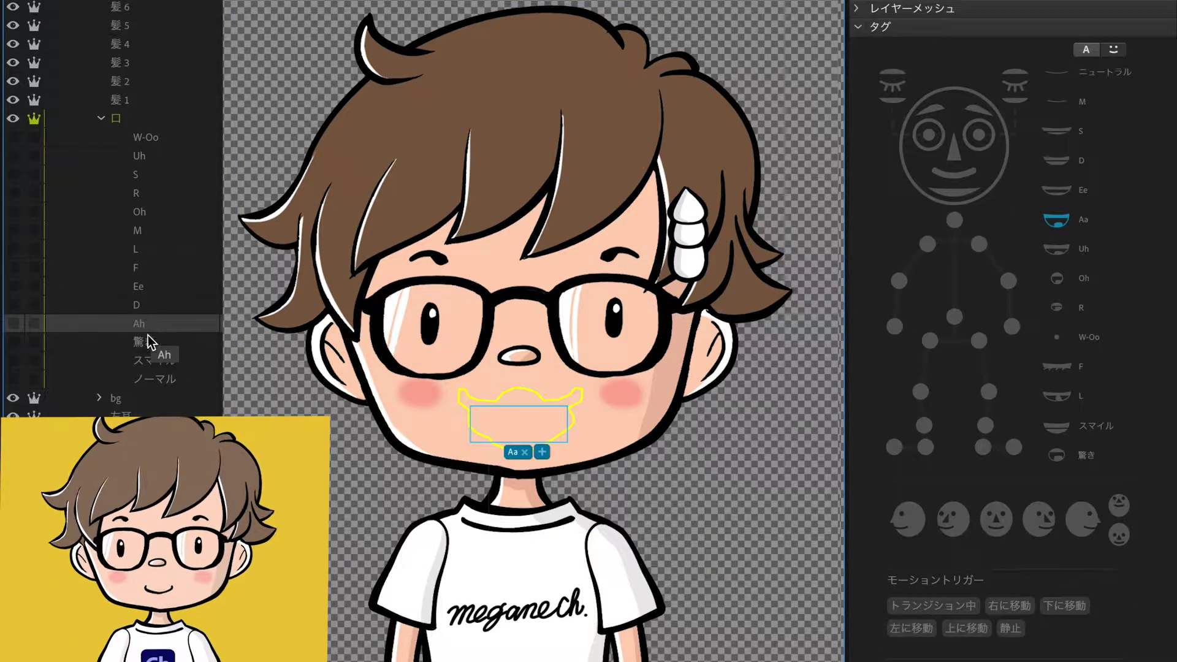
{"action": "left_click", "coordinate": [12, 325]}
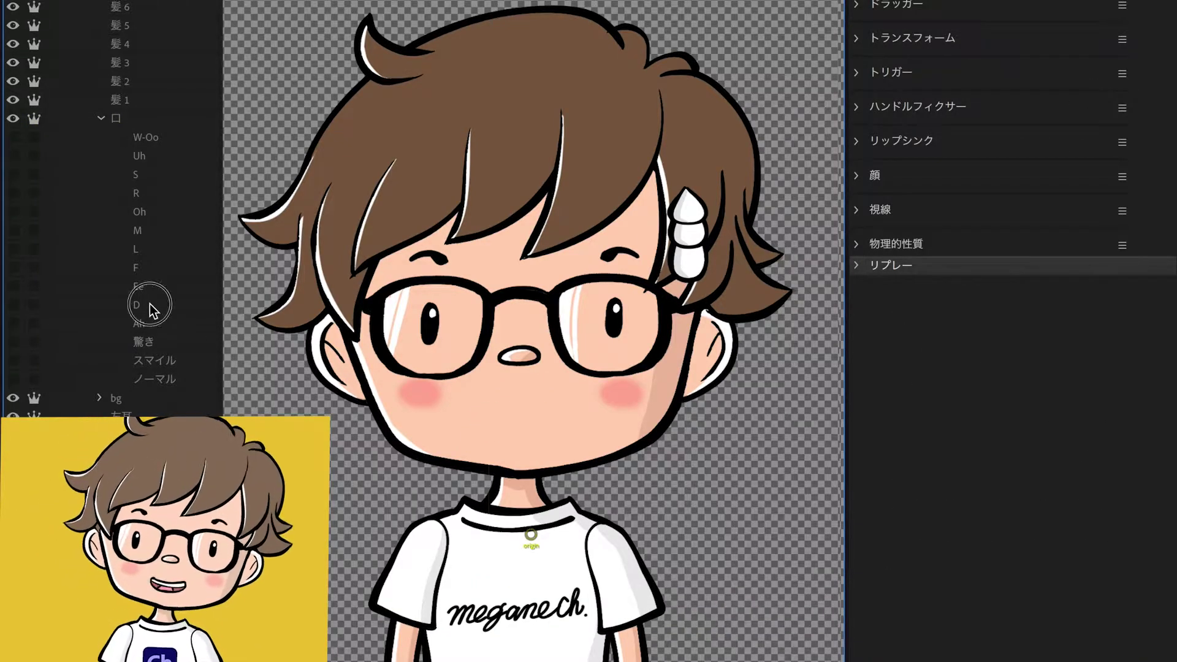
{"action": "left_click", "coordinate": [150, 304]}
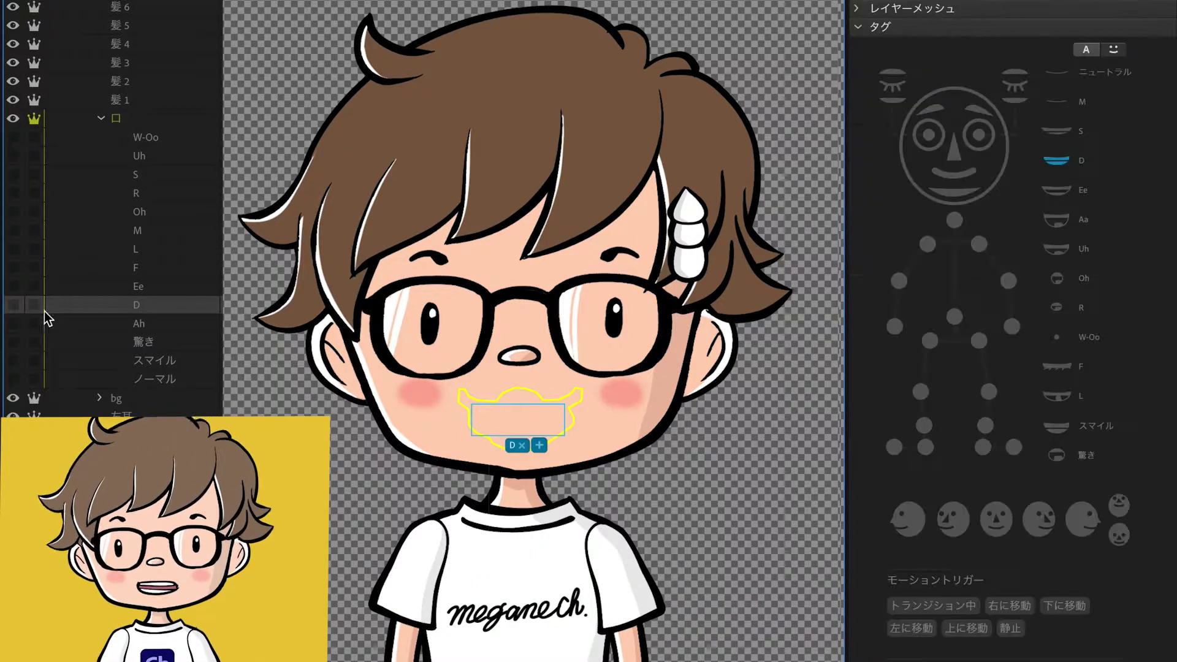
{"action": "left_click", "coordinate": [13, 307]}
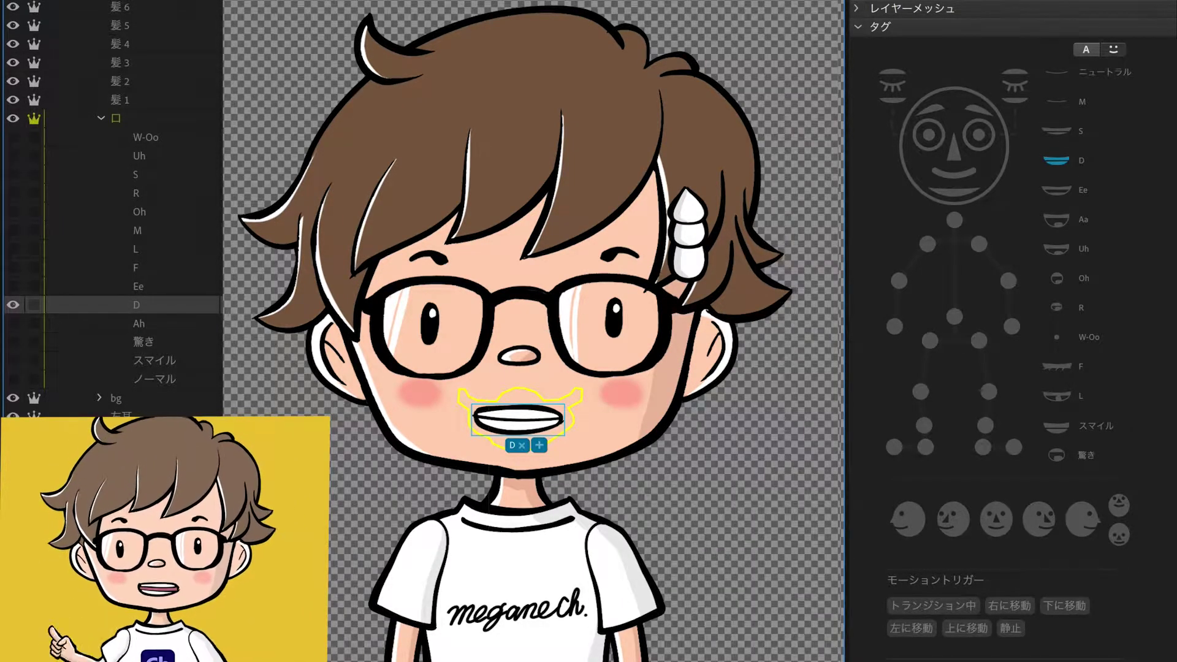
{"action": "left_click", "coordinate": [13, 305]}
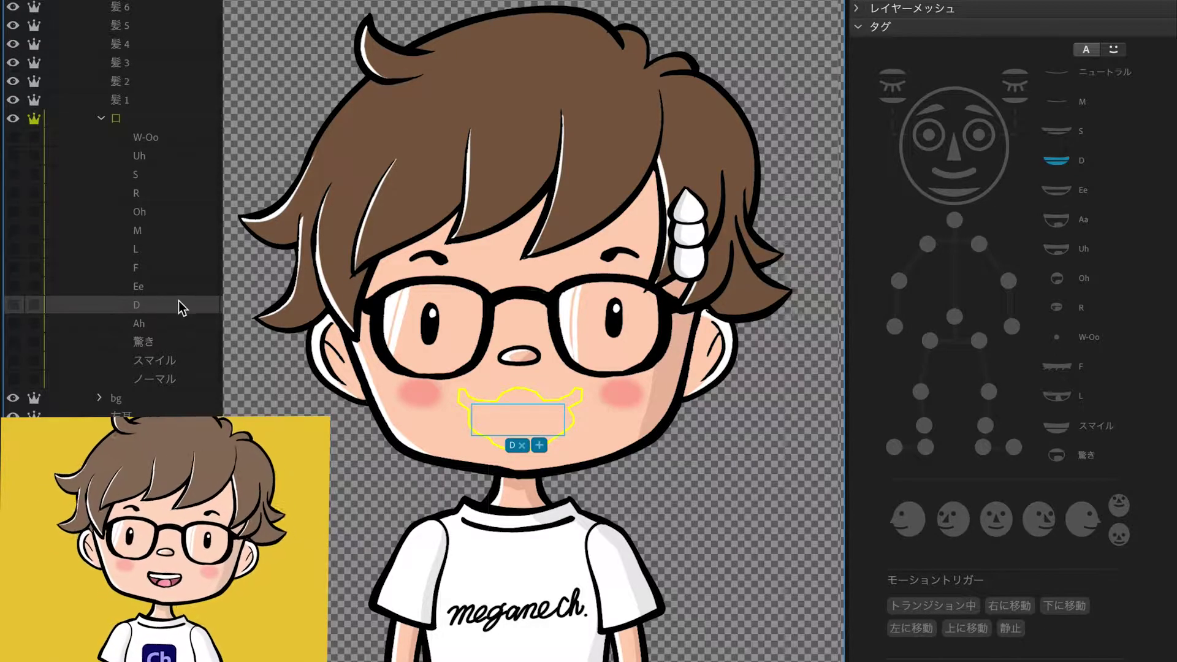
Check the tags and drawn shapes of the Ee and F mouth layers, hiding each one after viewing
{"action": "left_click", "coordinate": [138, 288]}
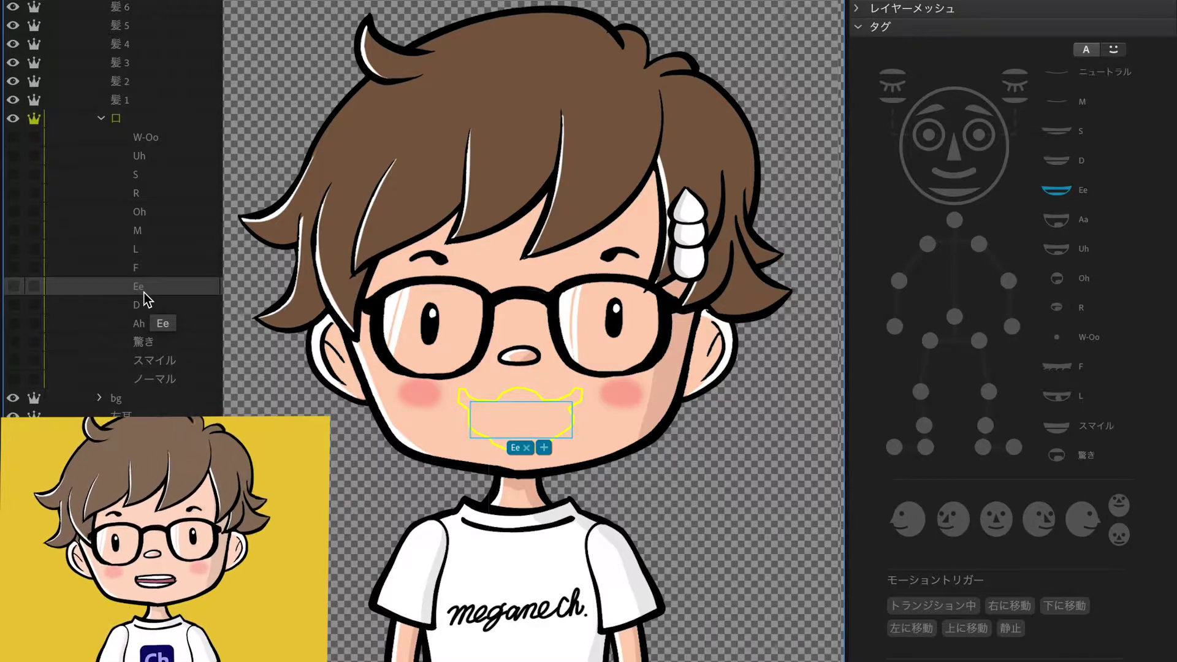
{"action": "left_click", "coordinate": [13, 287]}
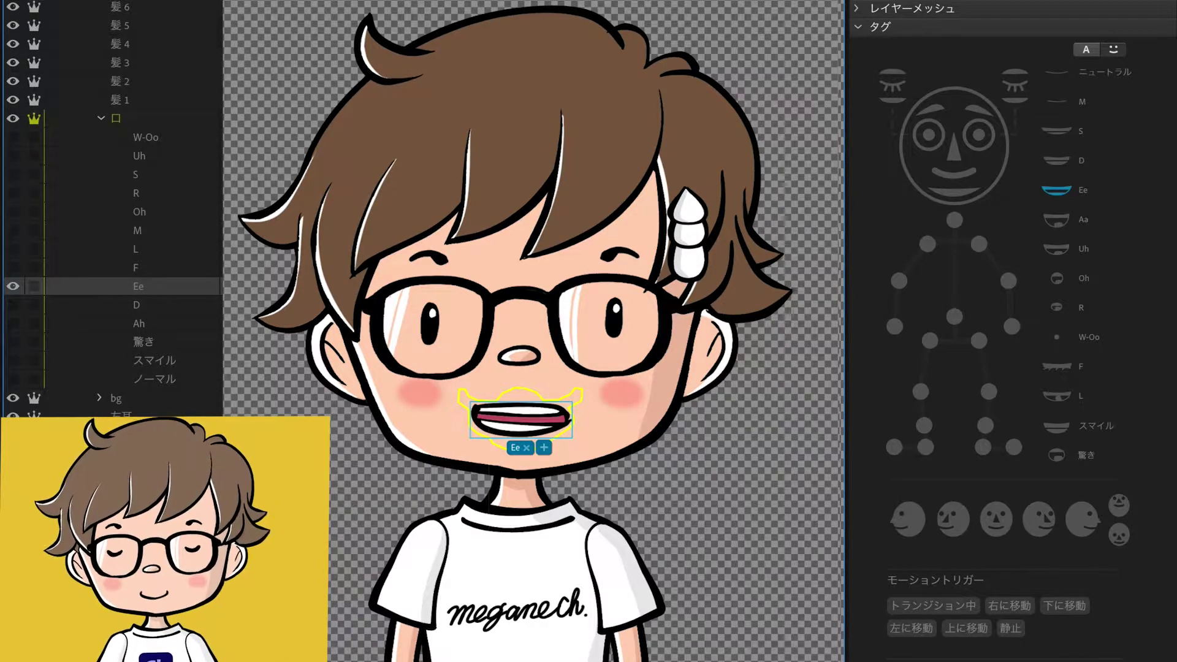
{"action": "key", "text": "ctrl+shift+a"}
{"action": "left_click", "coordinate": [13, 287]}
{"action": "left_click", "coordinate": [138, 272]}
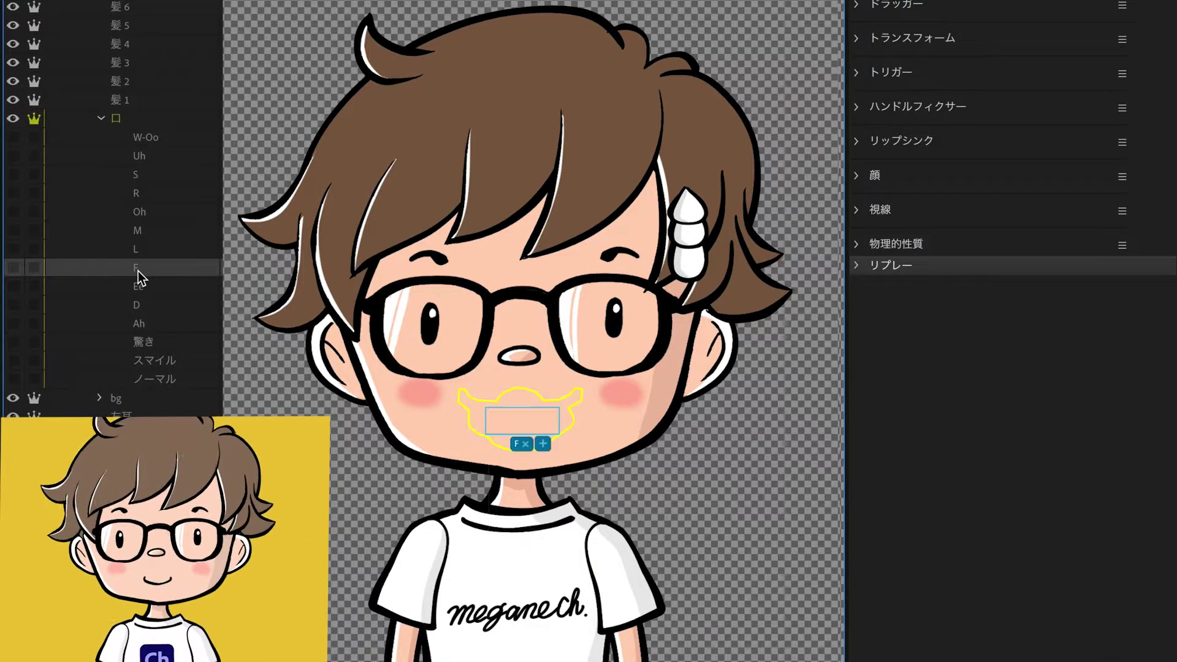
{"action": "left_click", "coordinate": [14, 268]}
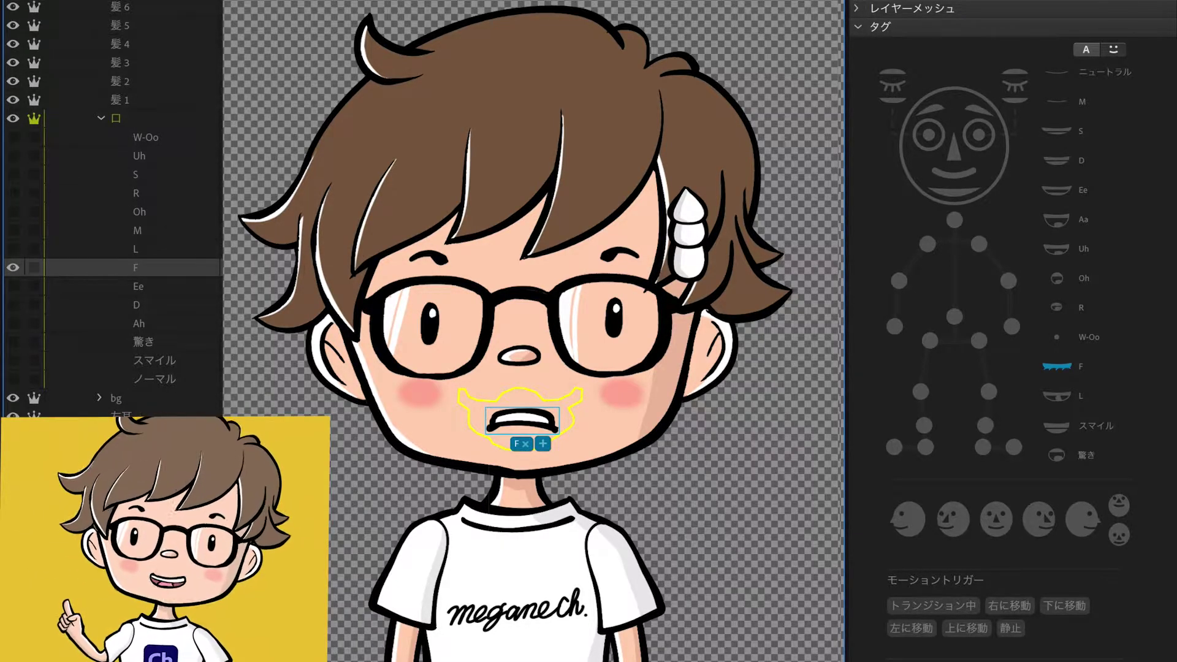
{"action": "left_click", "coordinate": [13, 268]}
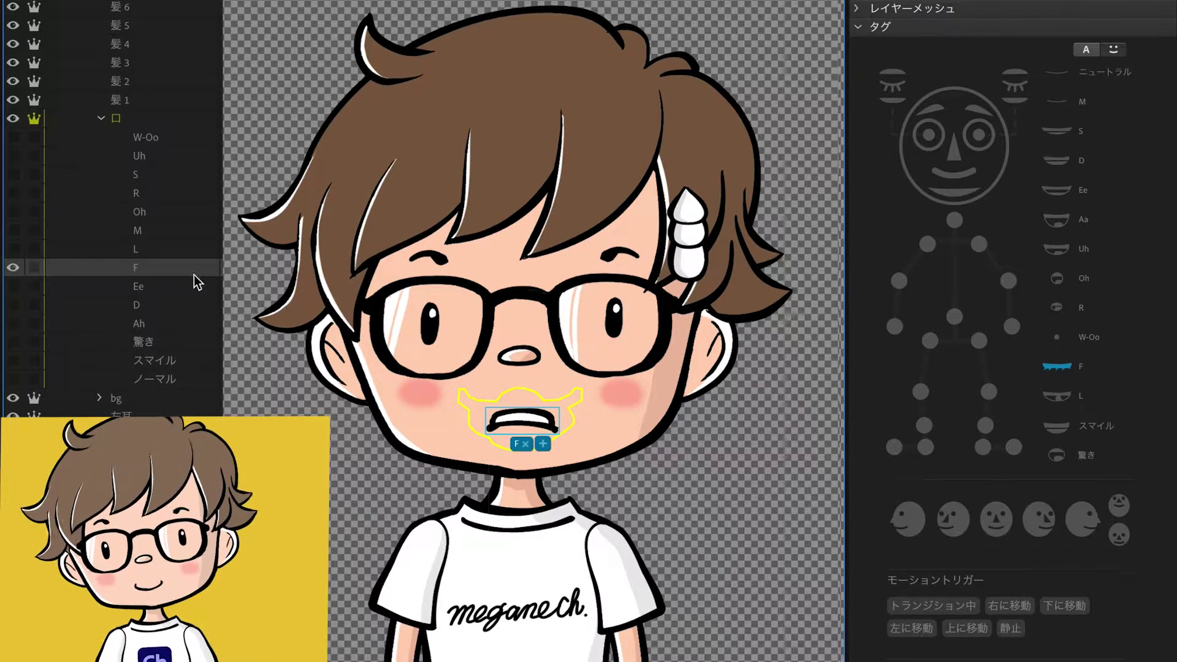
Preview the L and M mouth shapes on the face one at a time, hiding each one after viewing
{"action": "left_click", "coordinate": [140, 253]}
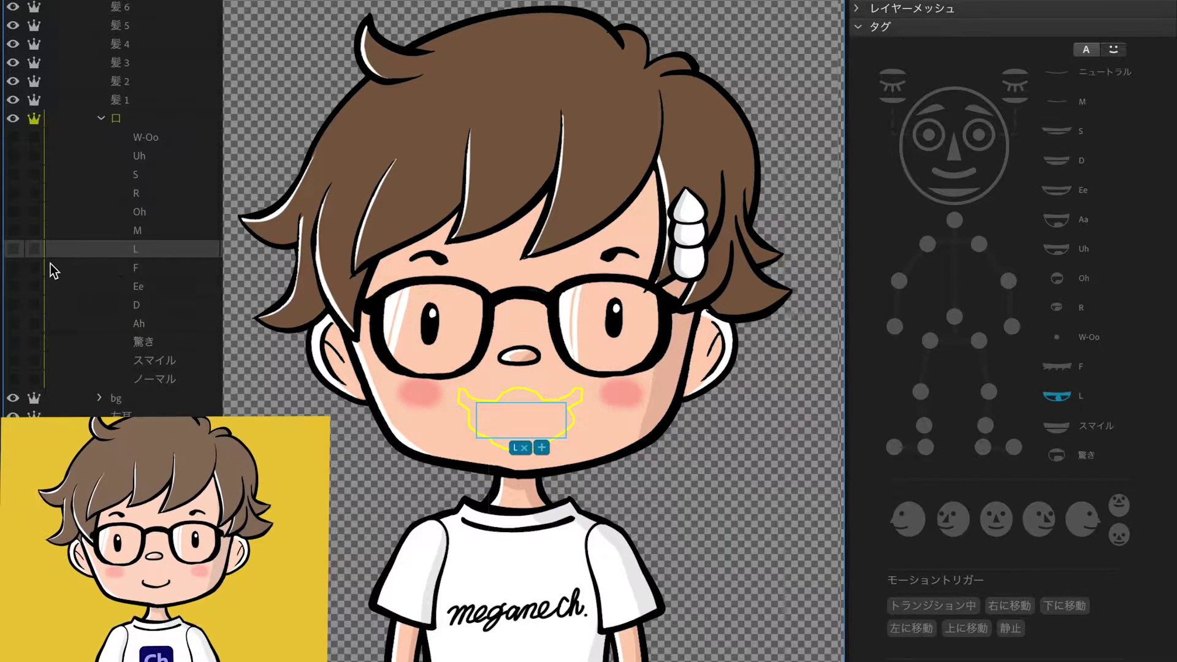
{"action": "left_click", "coordinate": [13, 249]}
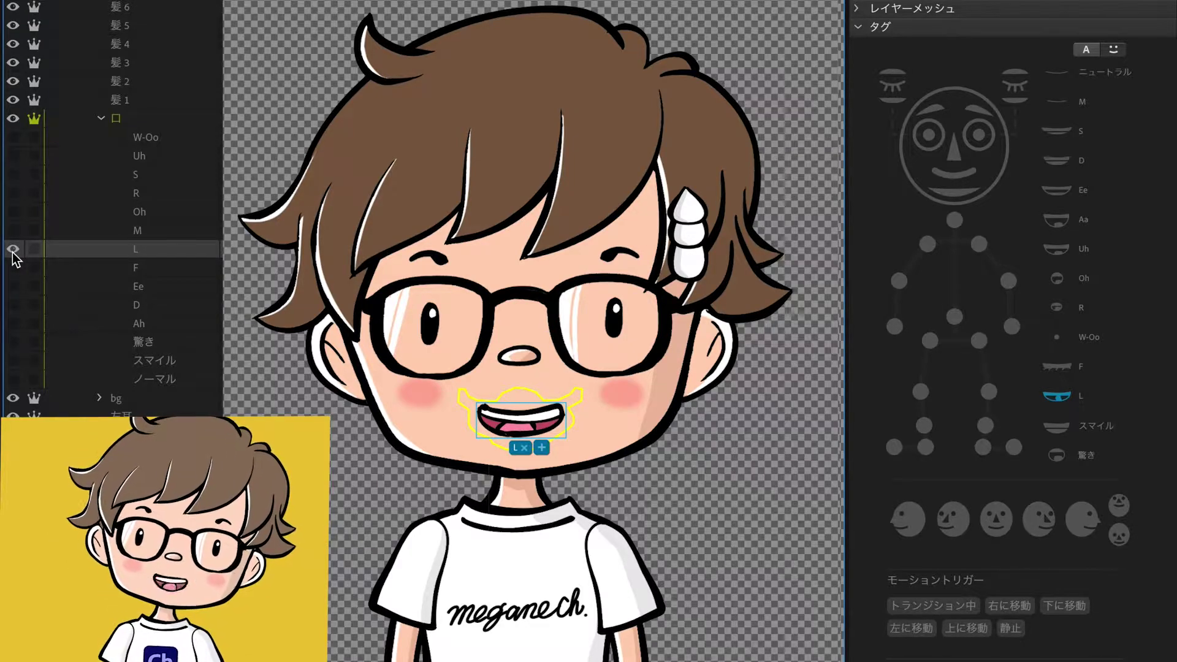
{"action": "key", "text": "Escape"}
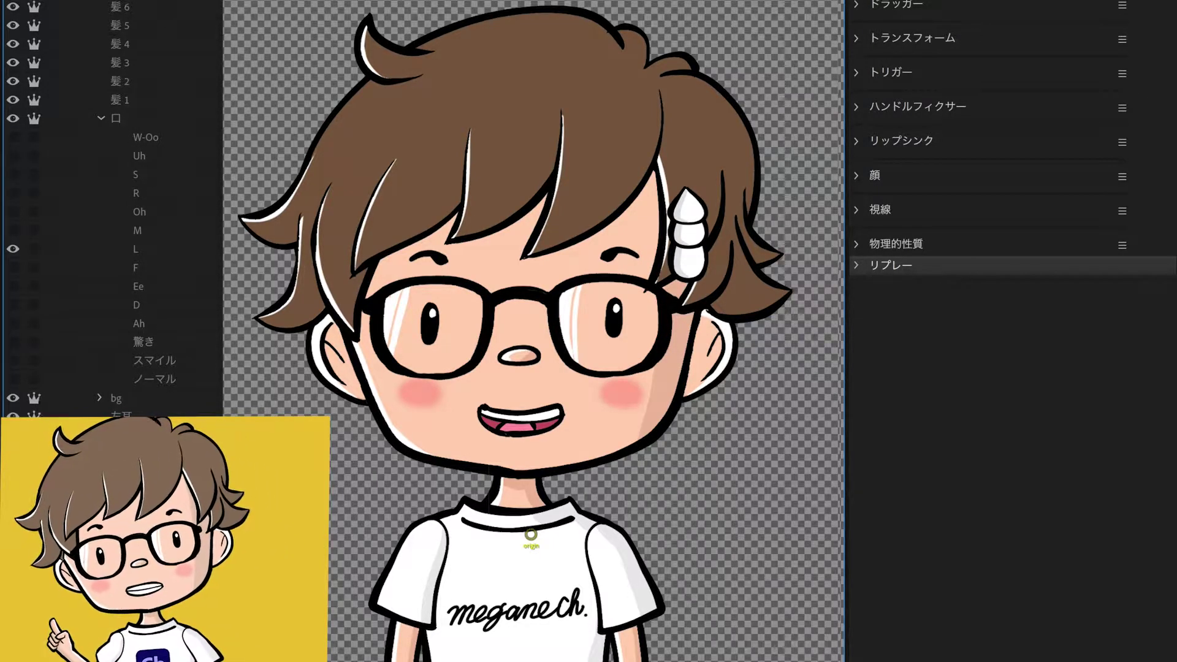
{"action": "left_click", "coordinate": [13, 250]}
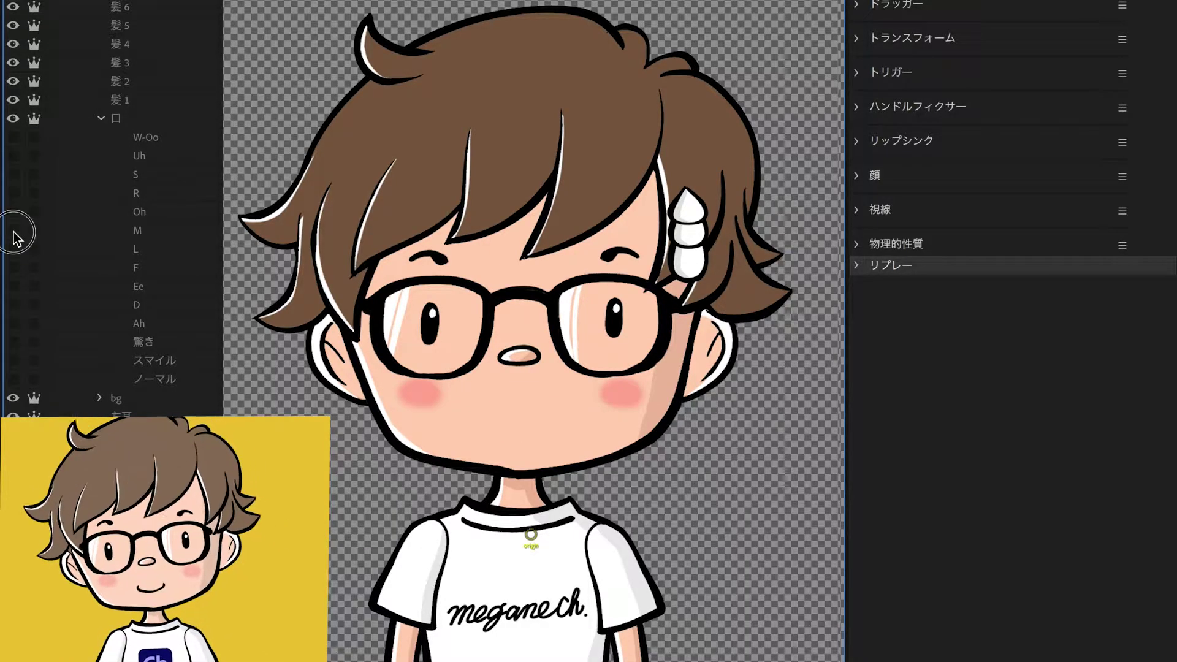
{"action": "left_click", "coordinate": [13, 232]}
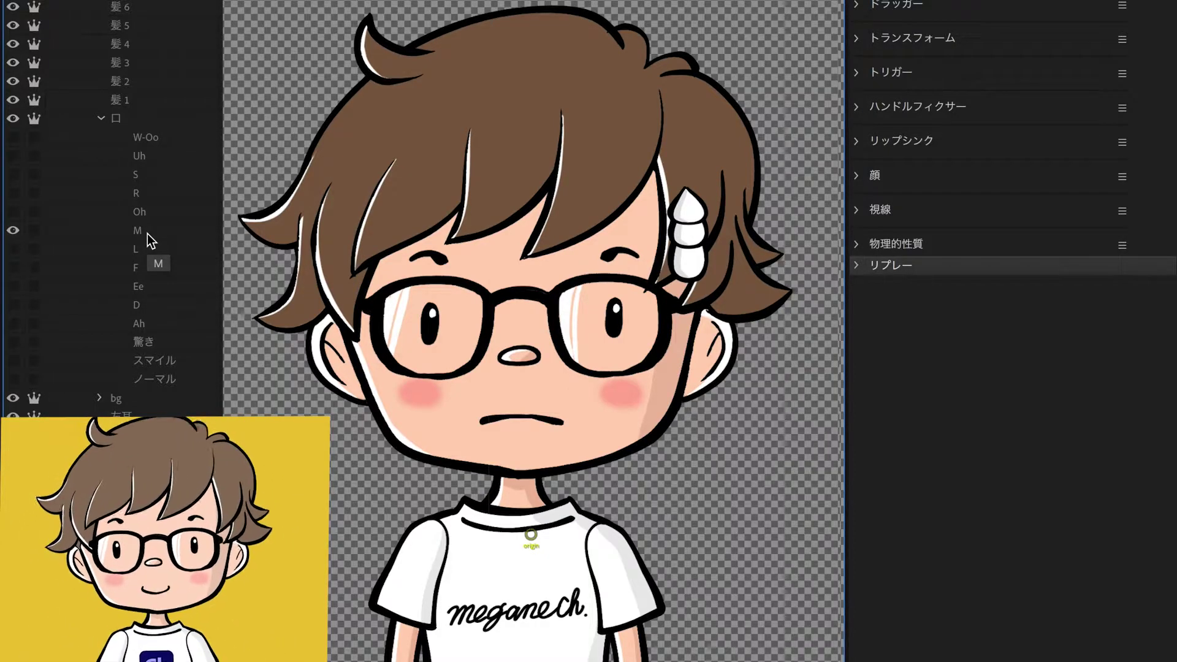
{"action": "left_click", "coordinate": [12, 231]}
Select the Oh mouth layer to see its tag and preview its shape on the face, with R for comparison
{"action": "left_click", "coordinate": [138, 212]}
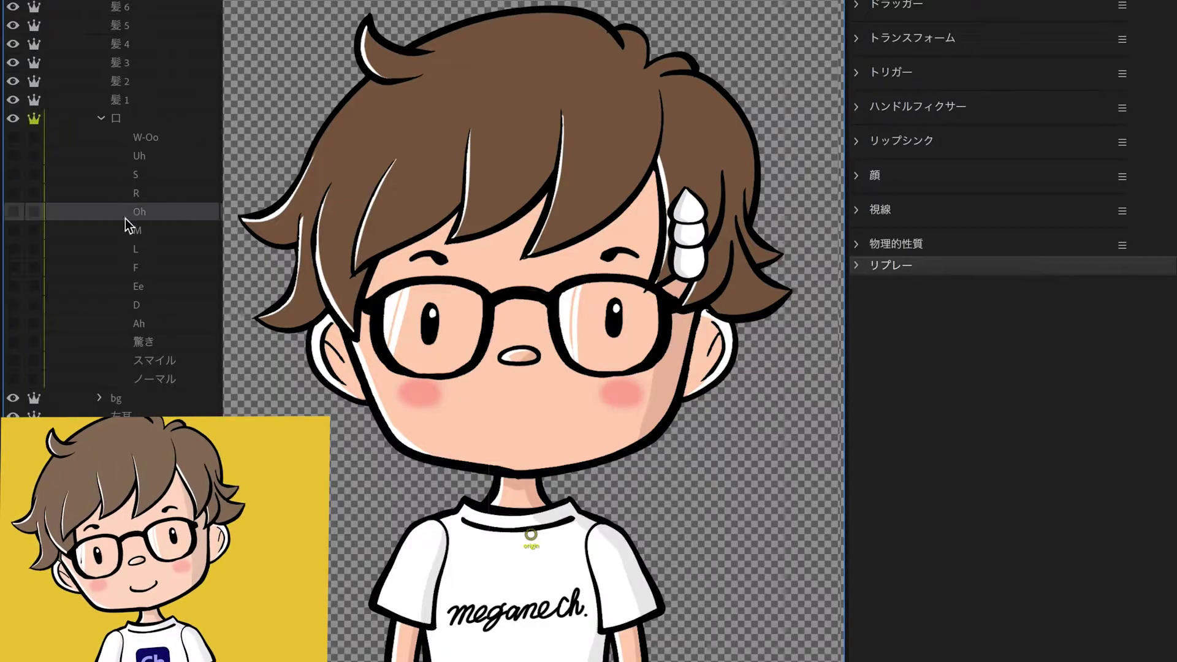
{"action": "left_click", "coordinate": [13, 212]}
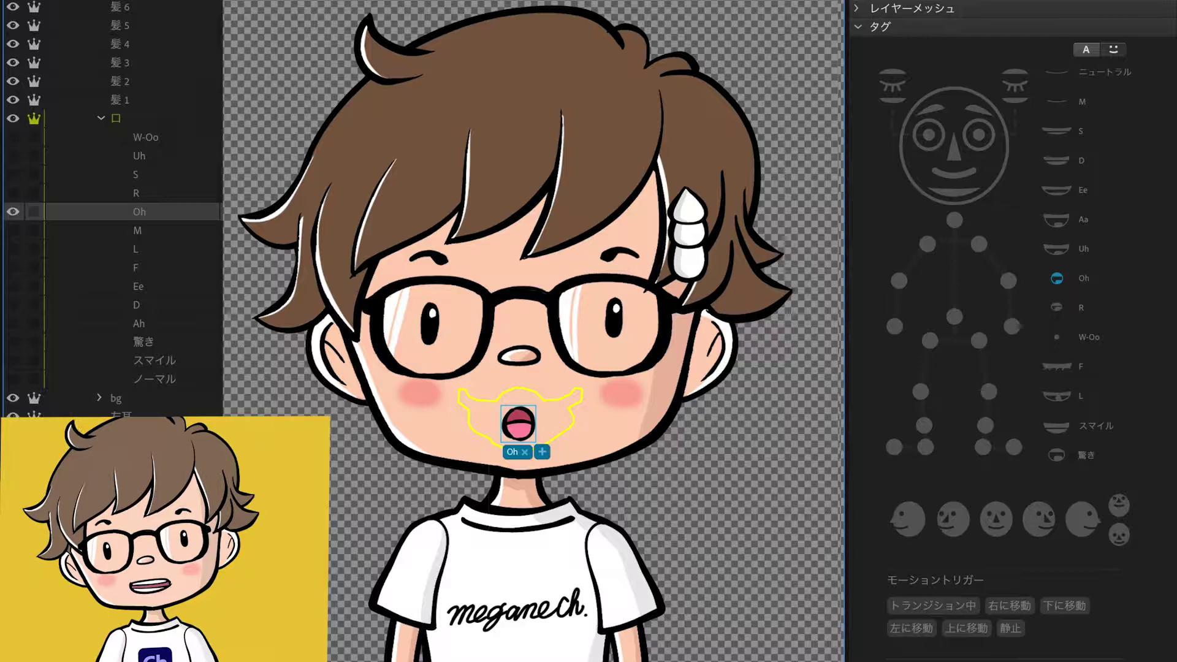
{"action": "left_click", "coordinate": [13, 212]}
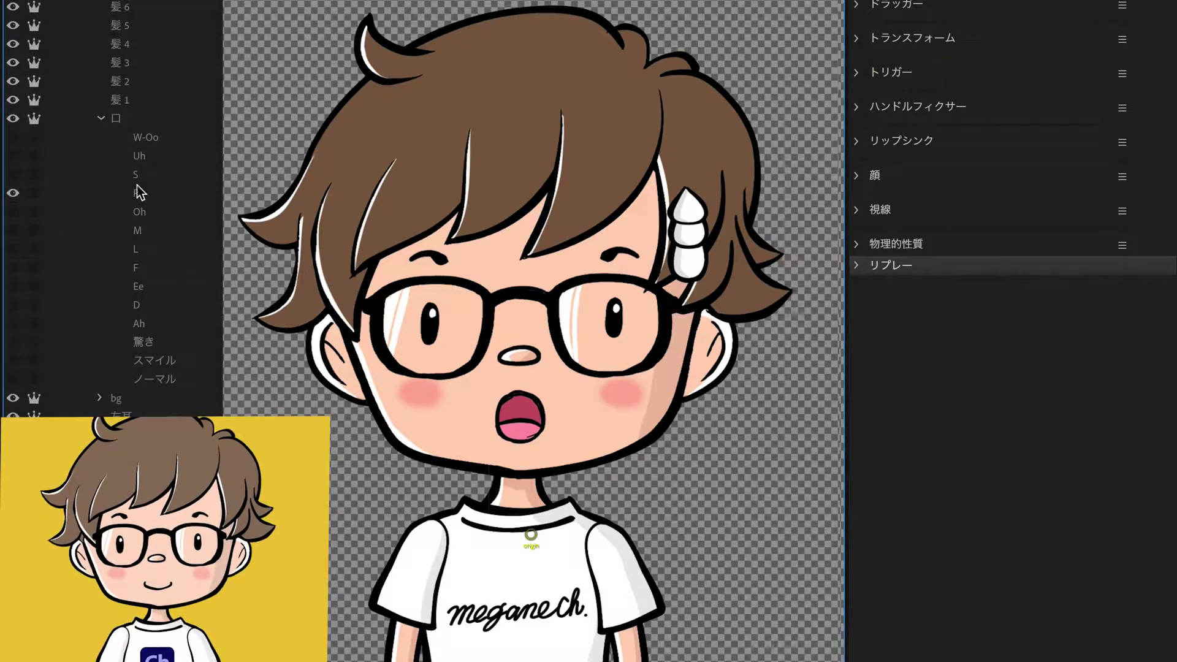
Compare the S mouth shape with the D mouth shape by showing each in turn and hiding both again
{"action": "left_click", "coordinate": [158, 178]}
{"action": "left_click", "coordinate": [12, 174]}
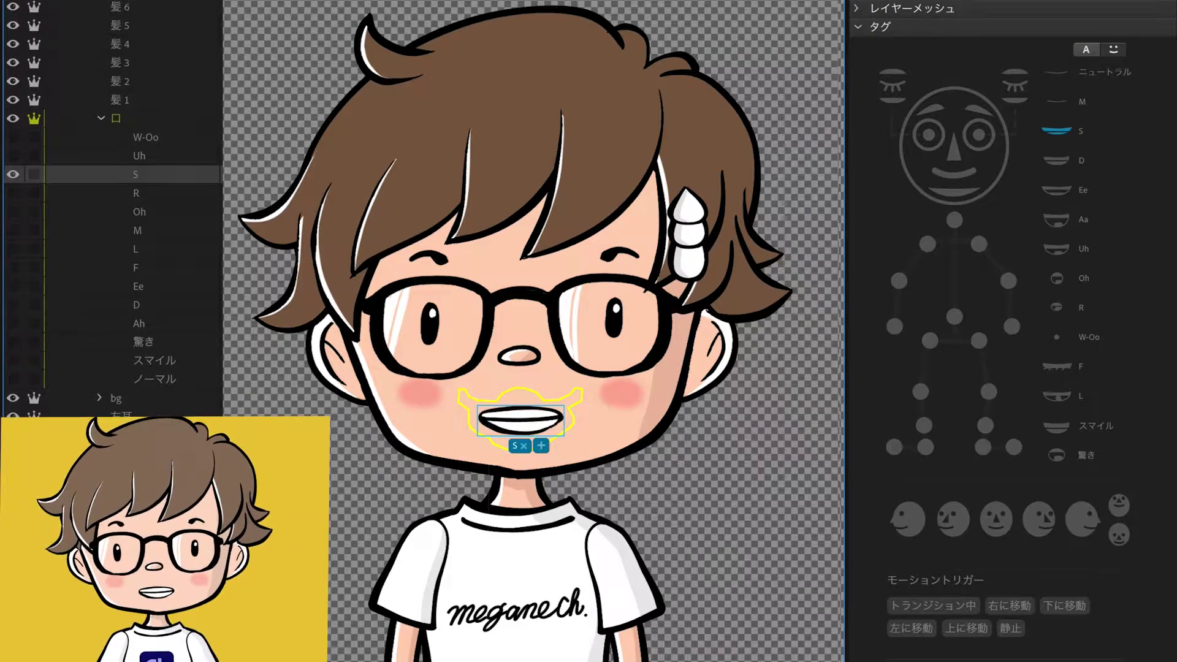
{"action": "left_click", "coordinate": [13, 175]}
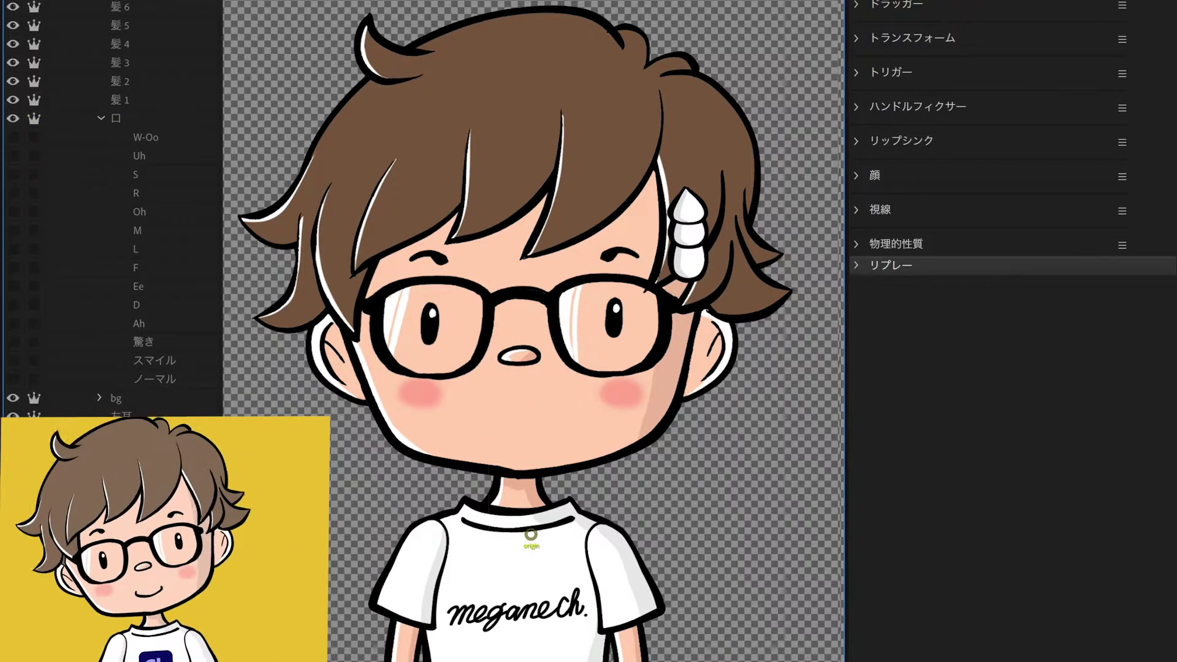
{"action": "left_click", "coordinate": [13, 305]}
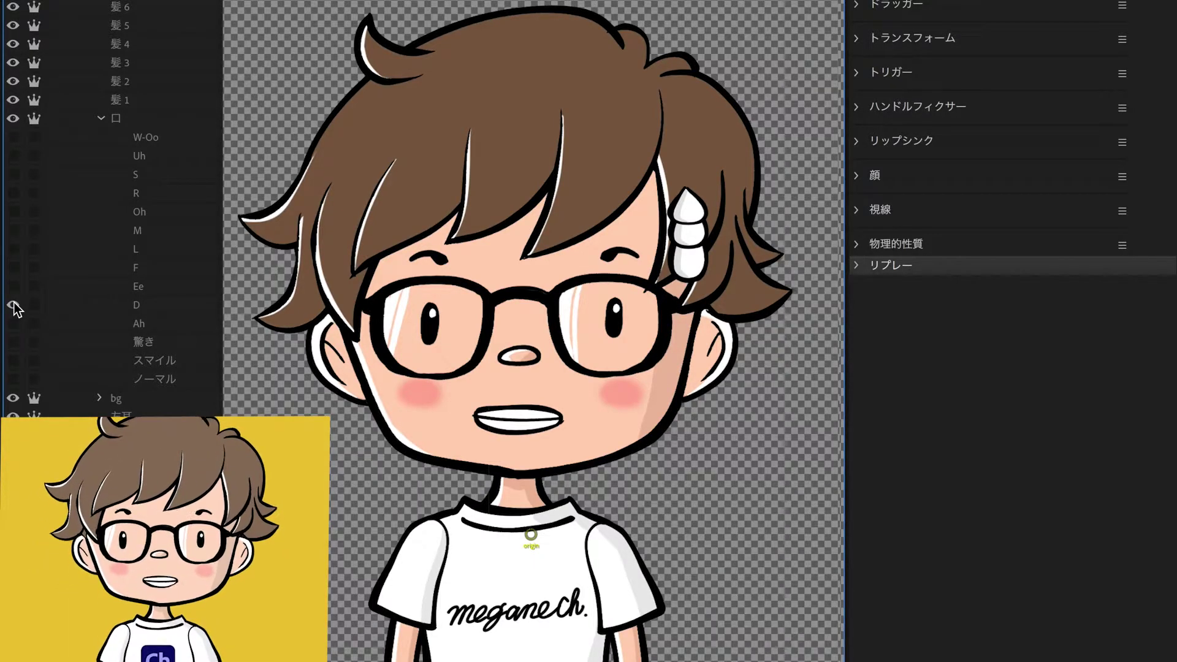
{"action": "left_click", "coordinate": [13, 304]}
Check the Uh and W-Oo mouth layers, preview the W-Oo shape, and make the ノーマル mouth visible again
{"action": "left_click", "coordinate": [147, 159]}
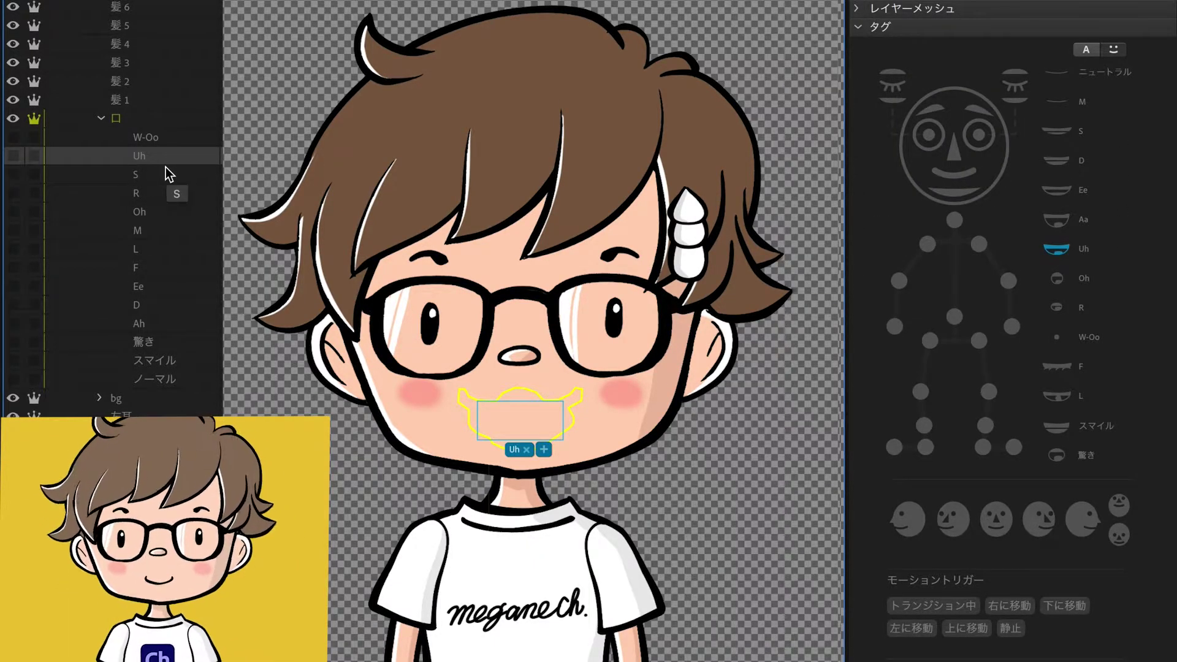
{"action": "left_click", "coordinate": [307, 491]}
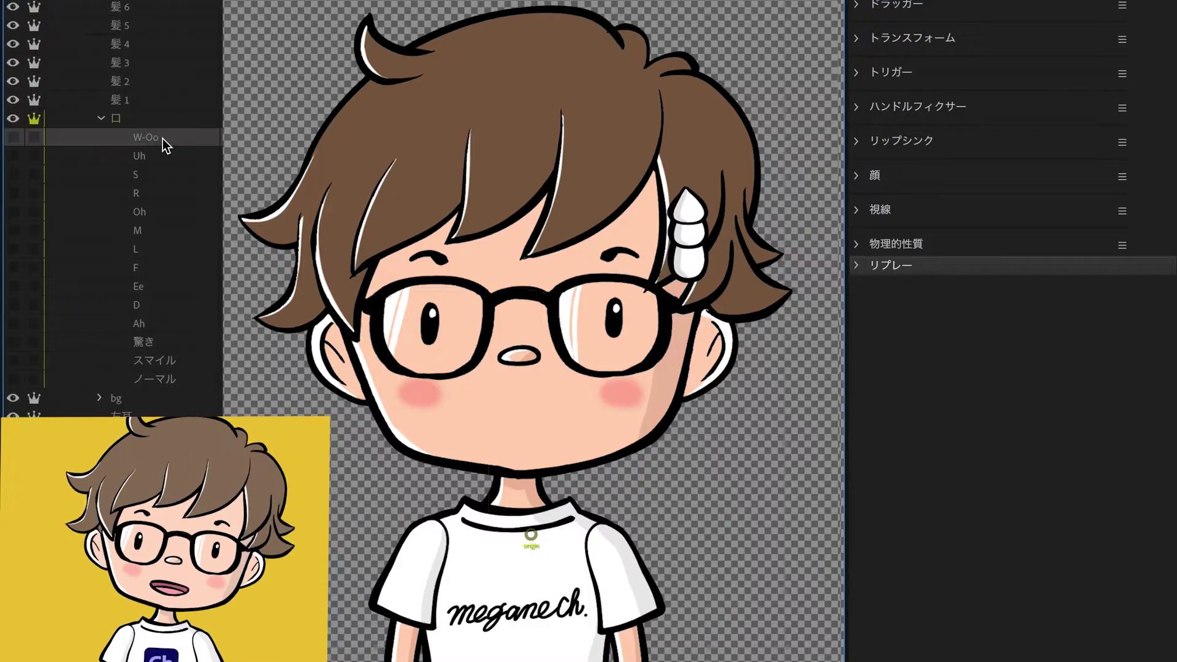
{"action": "left_click", "coordinate": [163, 139]}
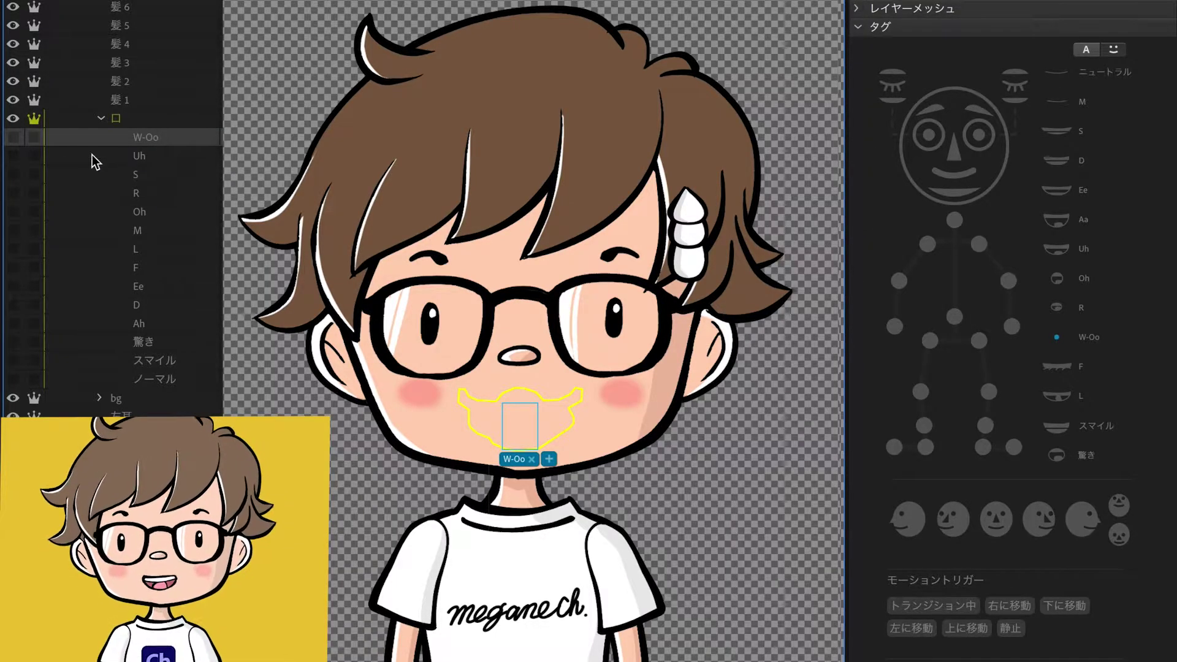
{"action": "left_click", "coordinate": [13, 137]}
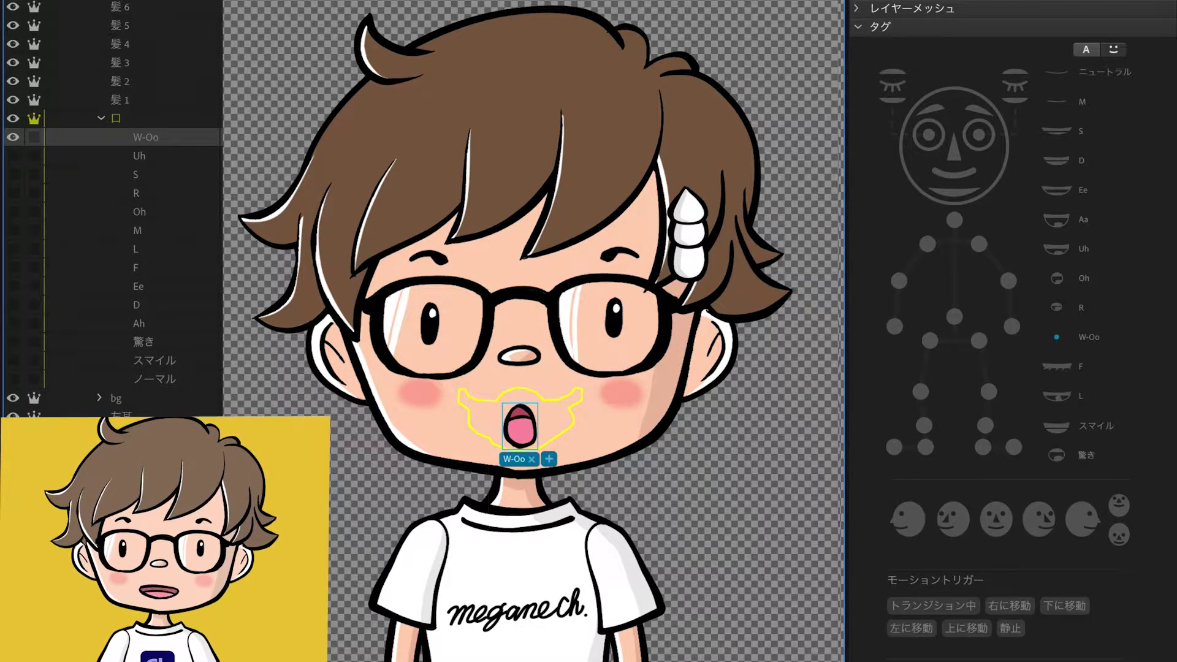
{"action": "key", "text": "Escape"}
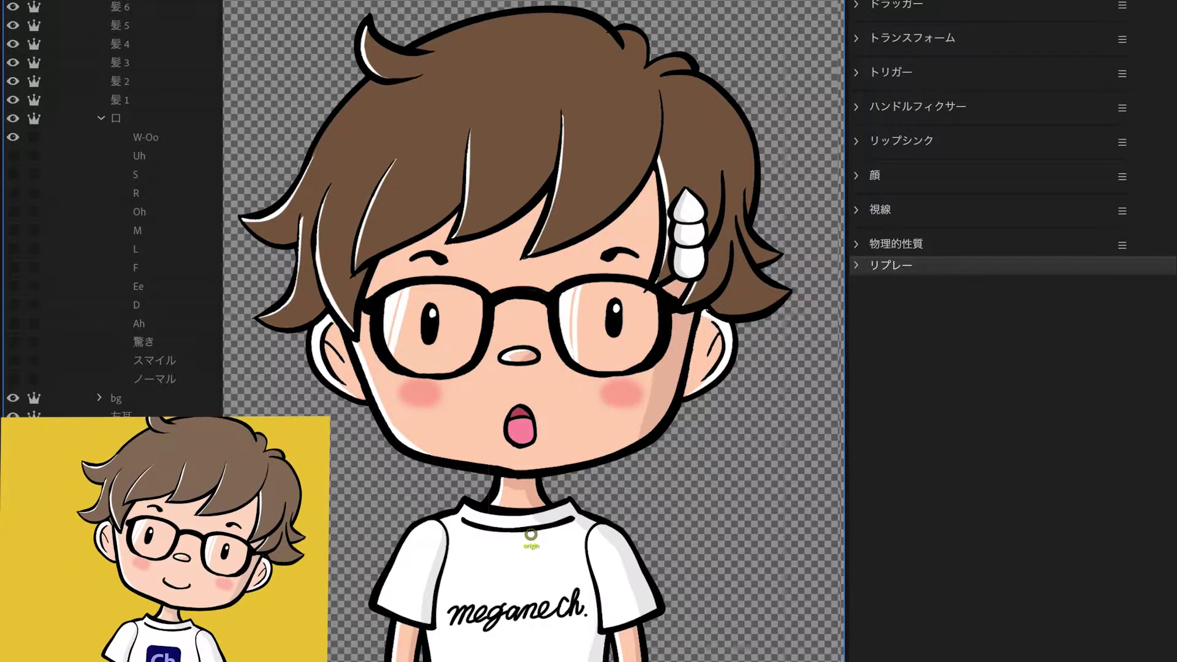
{"action": "left_click", "coordinate": [13, 139]}
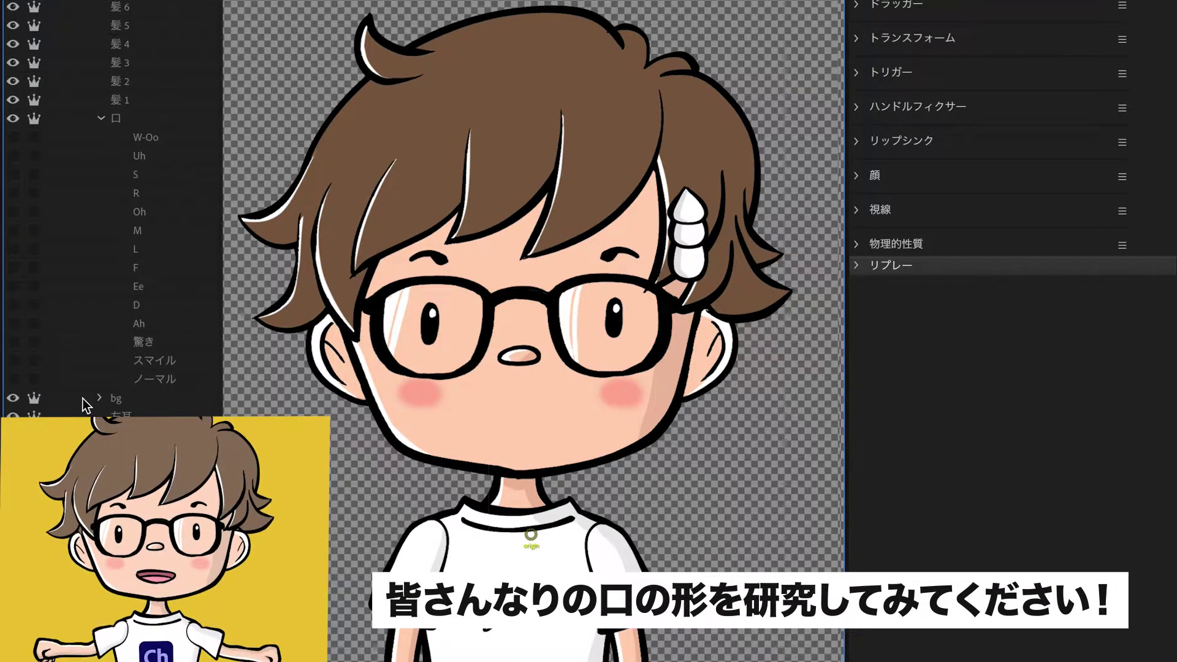
{"action": "left_click", "coordinate": [13, 380]}
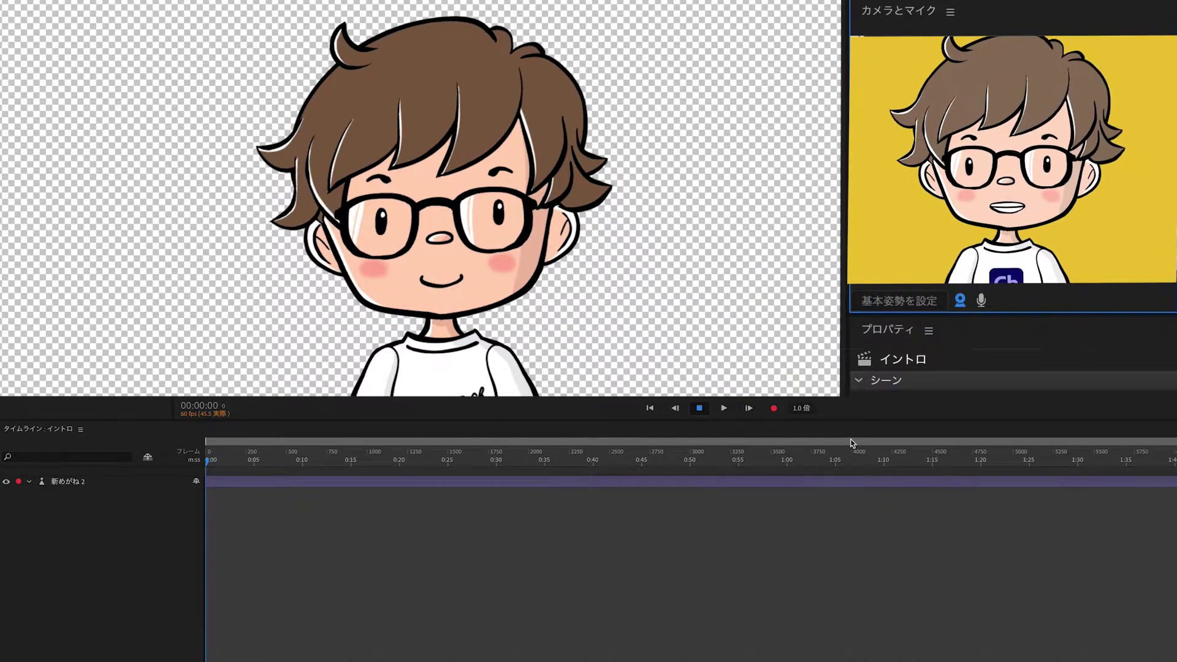
Select the 新めがね 2 puppet track in the イントロ scene and turn on microphone input for lip sync
{"action": "left_click", "coordinate": [403, 482]}
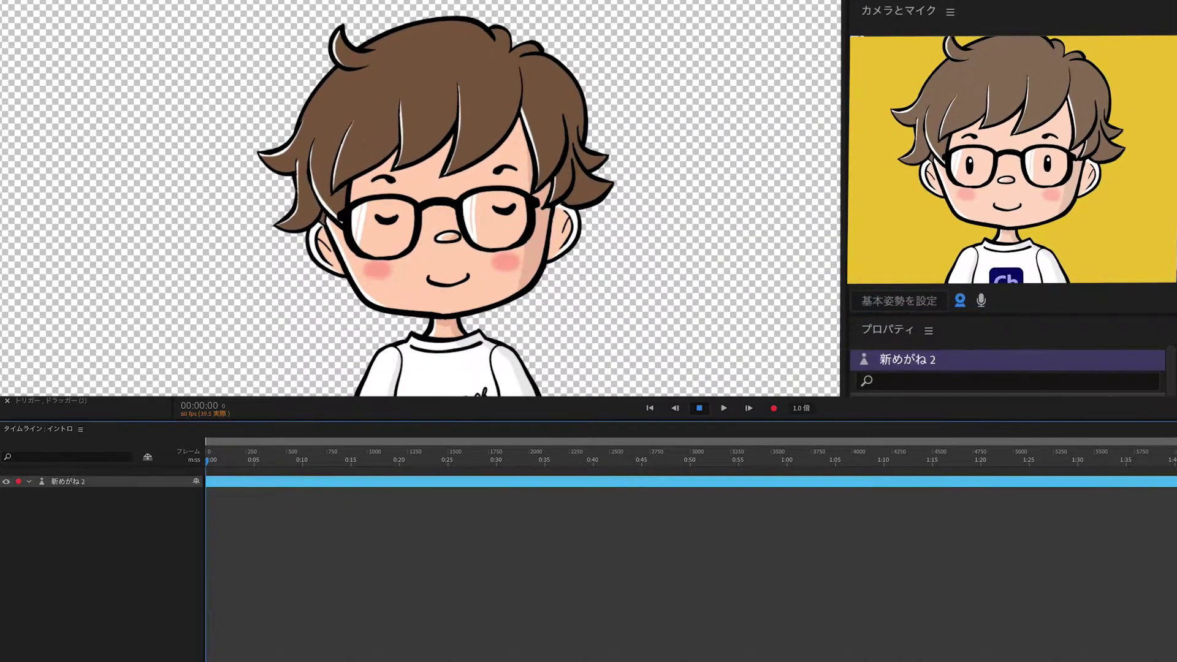
{"action": "left_click", "coordinate": [982, 301]}
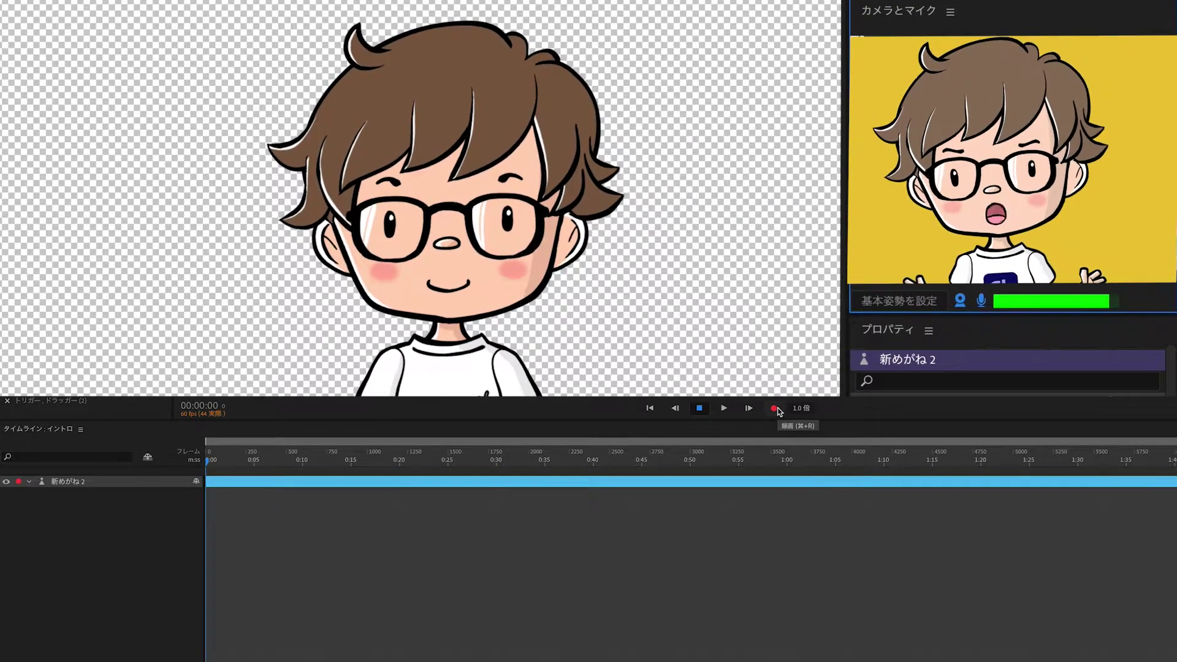
Record a lip-sync take of the 新めがね 2 puppet with the camera and microphone, stop it, and return the playhead to the start
{"action": "left_click", "coordinate": [774, 409]}
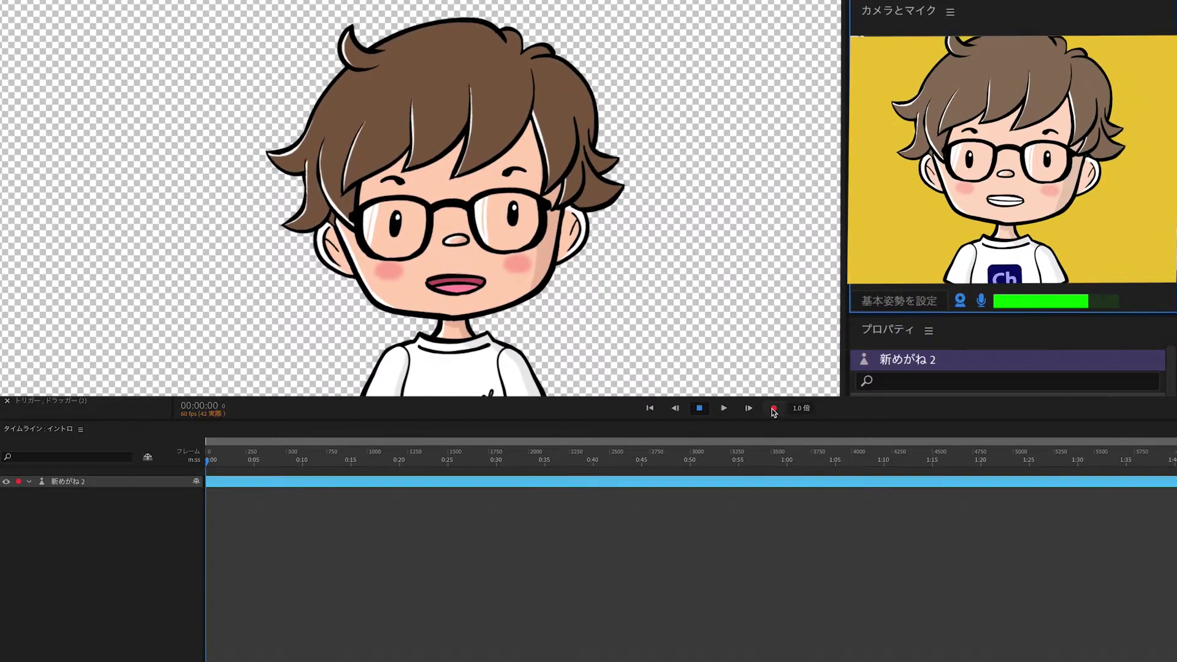
{"action": "left_click", "coordinate": [774, 409]}
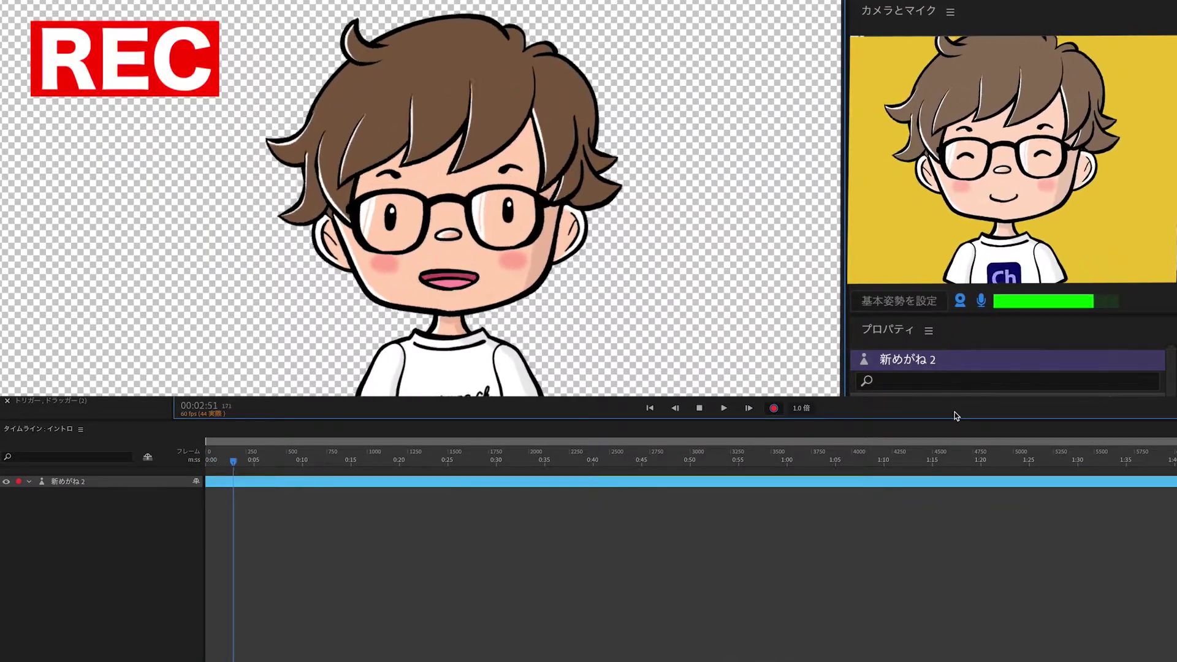
{"action": "left_click", "coordinate": [701, 409]}
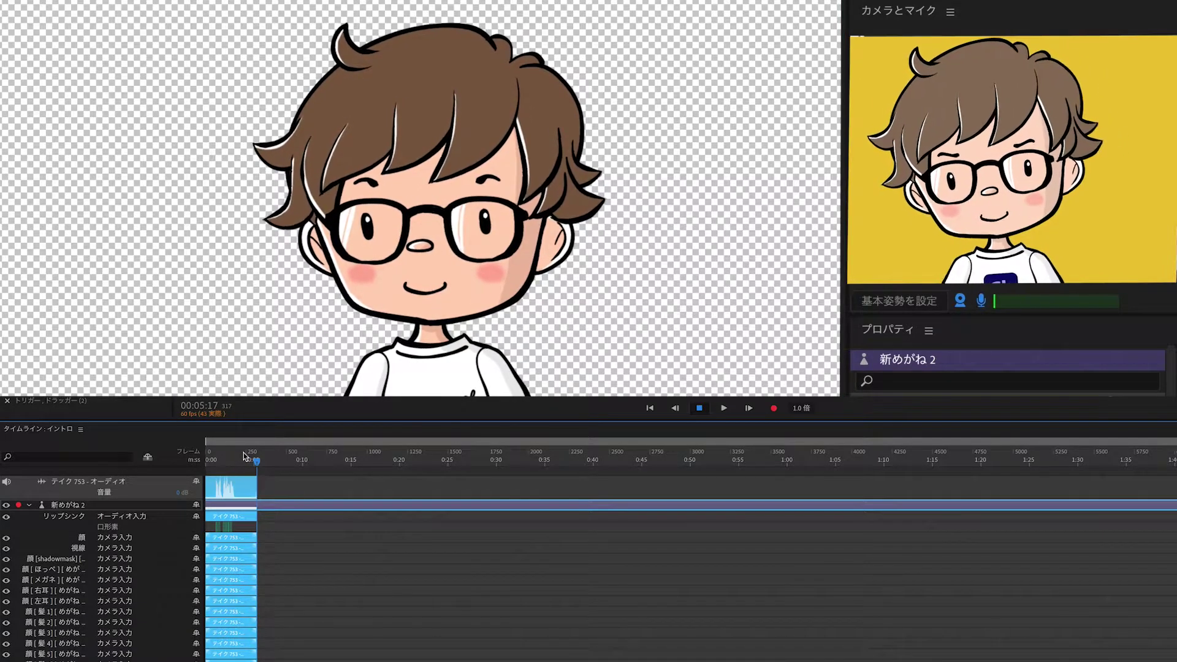
{"action": "left_click_drag", "start_coordinate": [258, 463], "coordinate": [191, 475]}
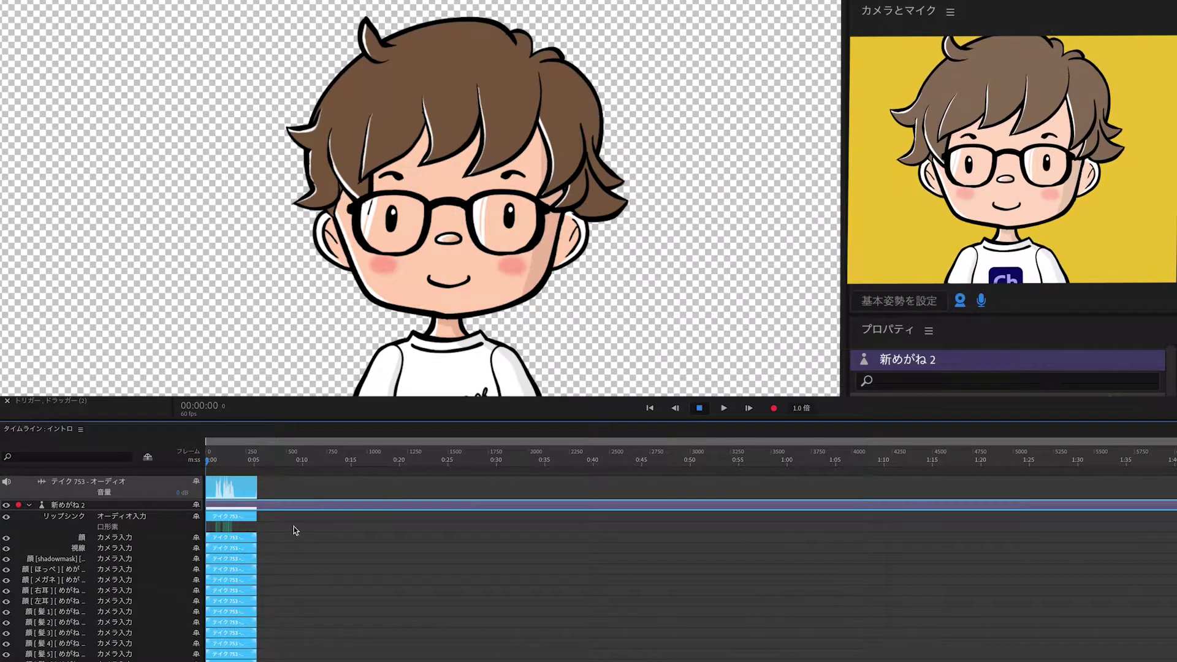
{"action": "left_click", "coordinate": [705, 396]}
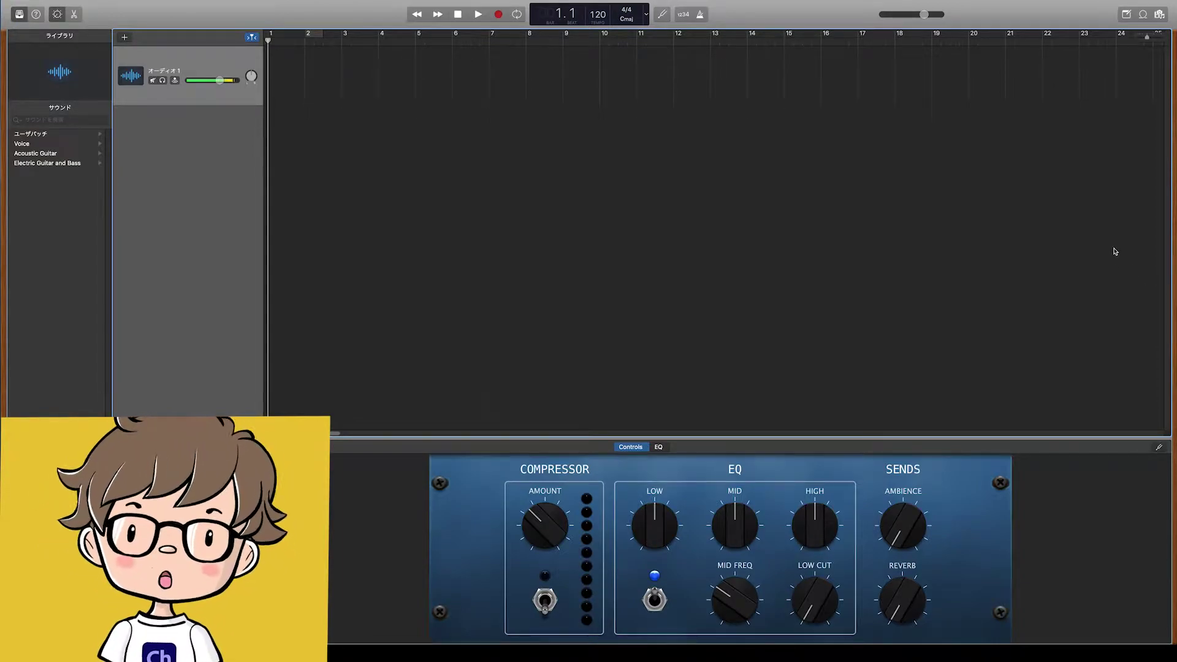
Switch to GarageBand, record narration on the オーディオ 1 track, and locate the 音声.mp3 file in the 音声 folder
{"action": "left_click", "coordinate": [498, 15]}
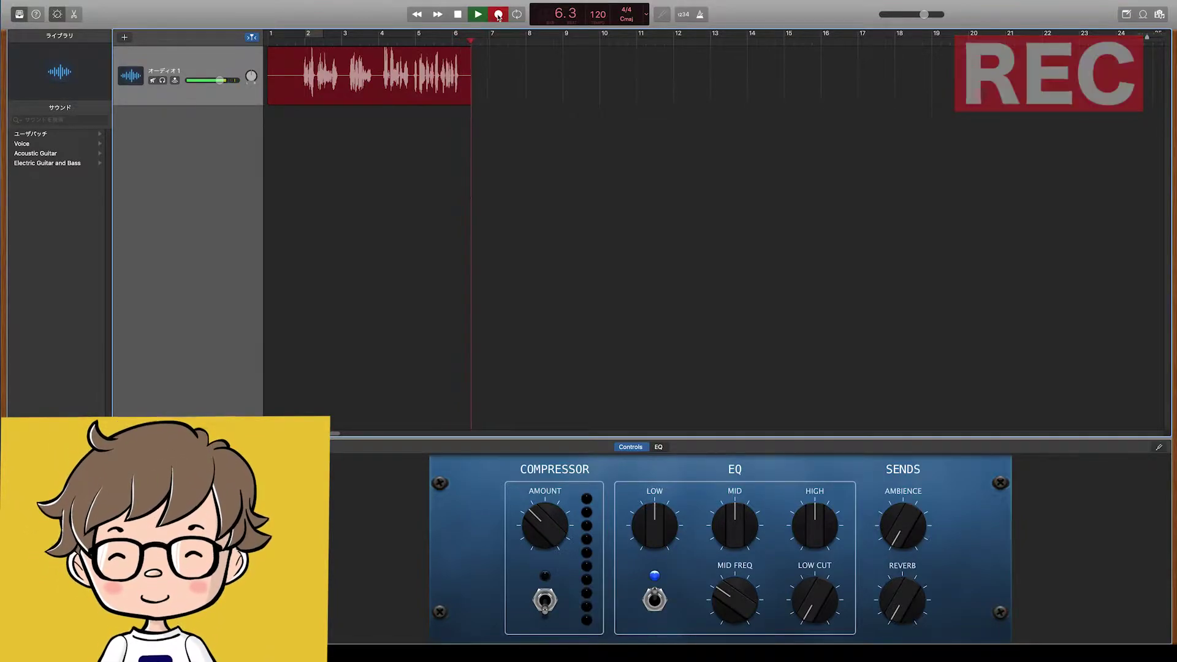
{"action": "left_click", "coordinate": [497, 20]}
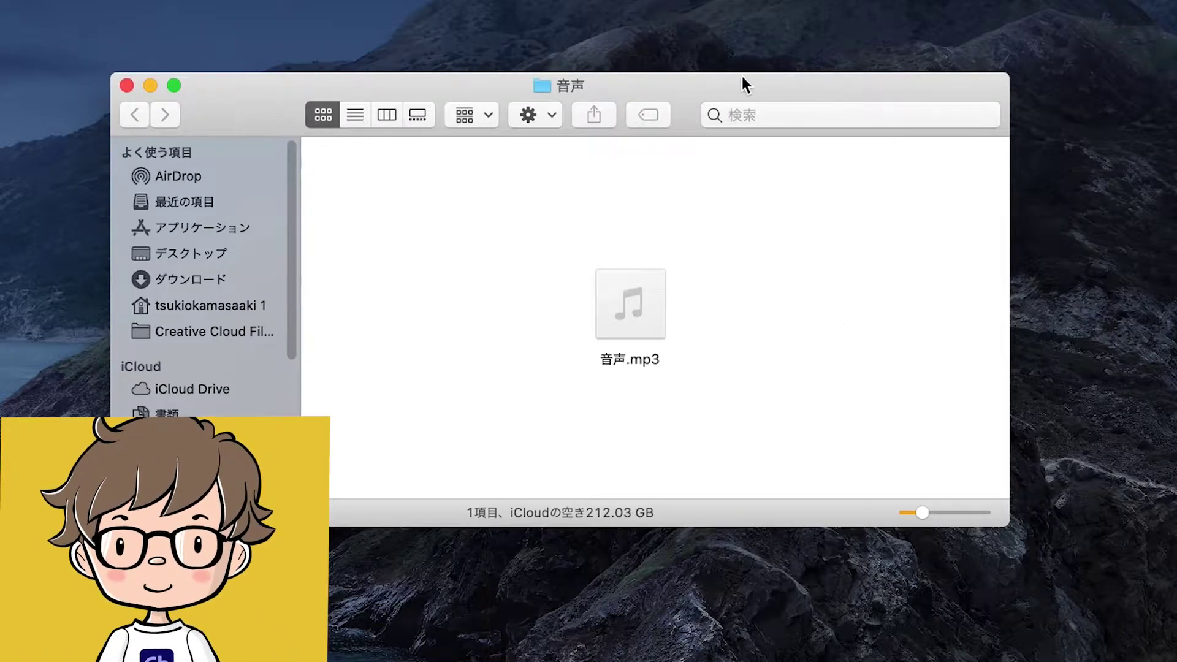
{"action": "left_click_drag", "start_coordinate": [742, 77], "coordinate": [776, 93]}
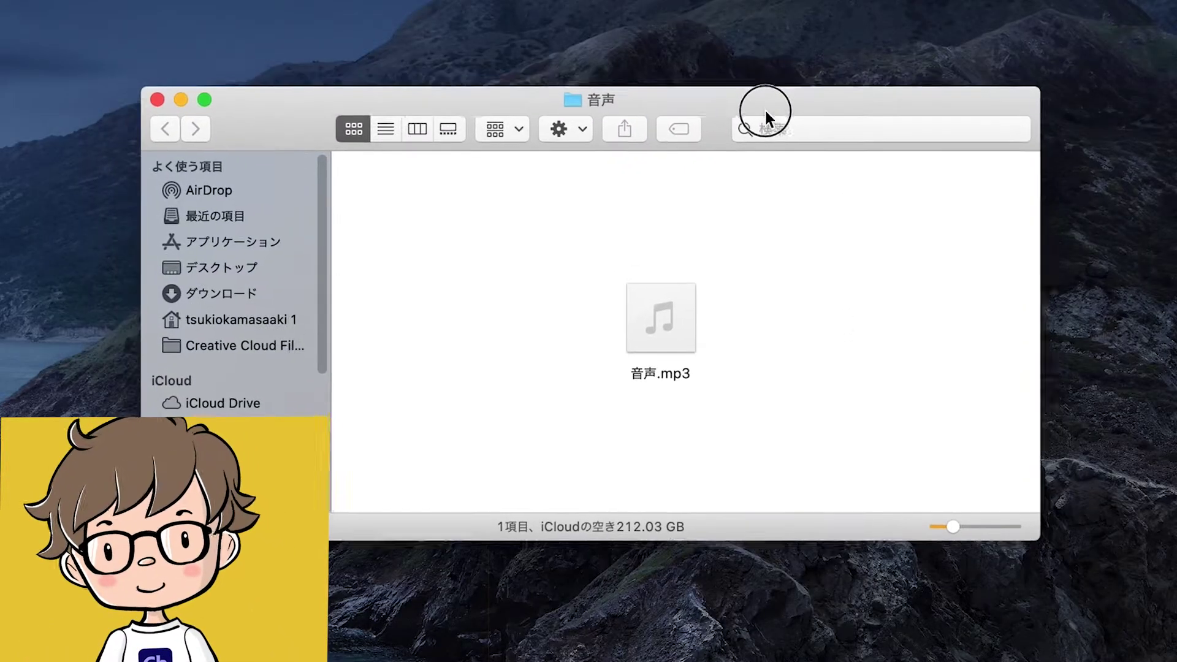
{"action": "left_click", "coordinate": [672, 304]}
{"action": "left_click", "coordinate": [771, 331]}
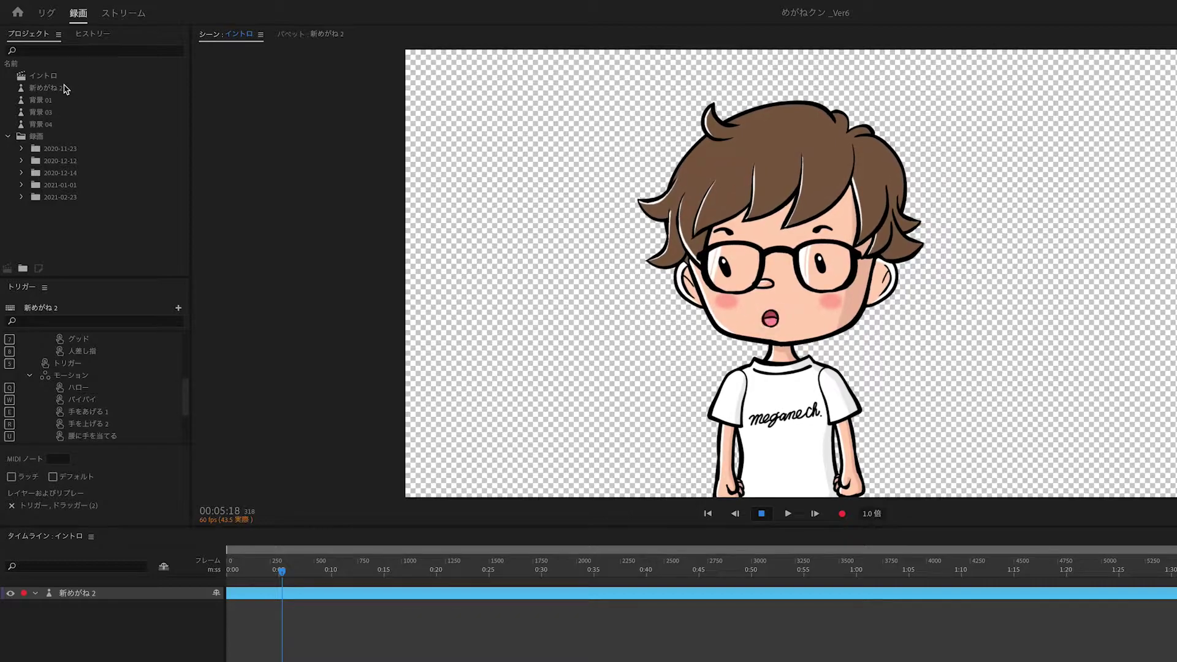
Import 音声.mp3 from the デスクトップ's 音声 folder into the project and add it to the イントロ timeline
{"action": "left_click", "coordinate": [91, 223]}
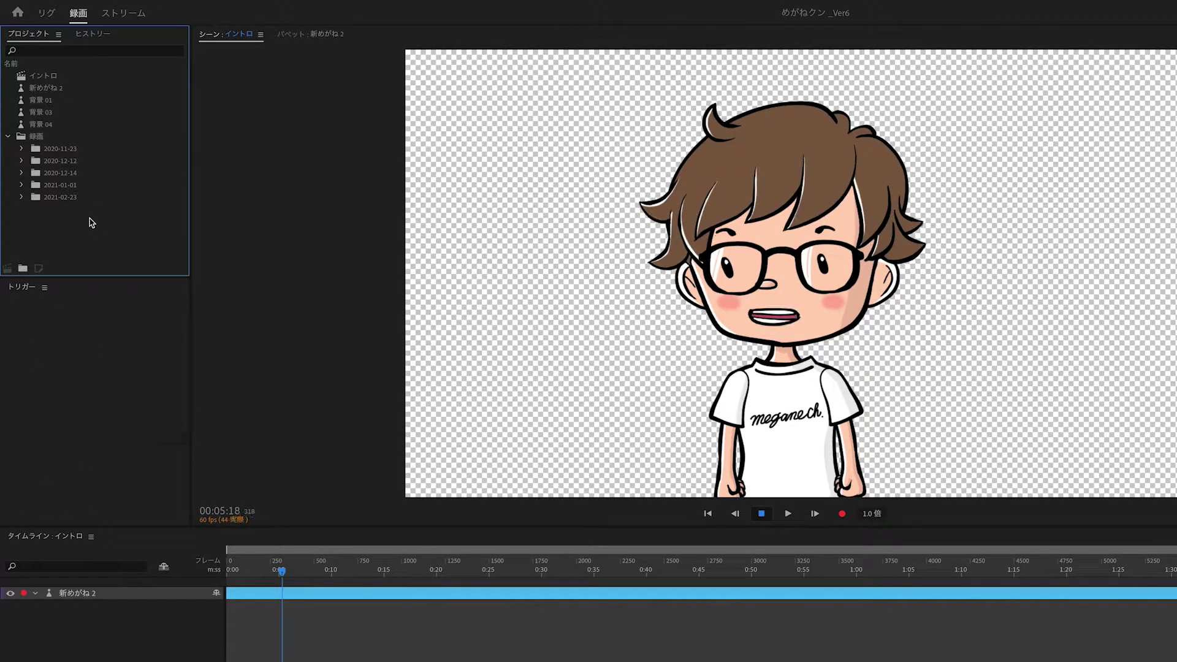
{"action": "key", "text": "super+i"}
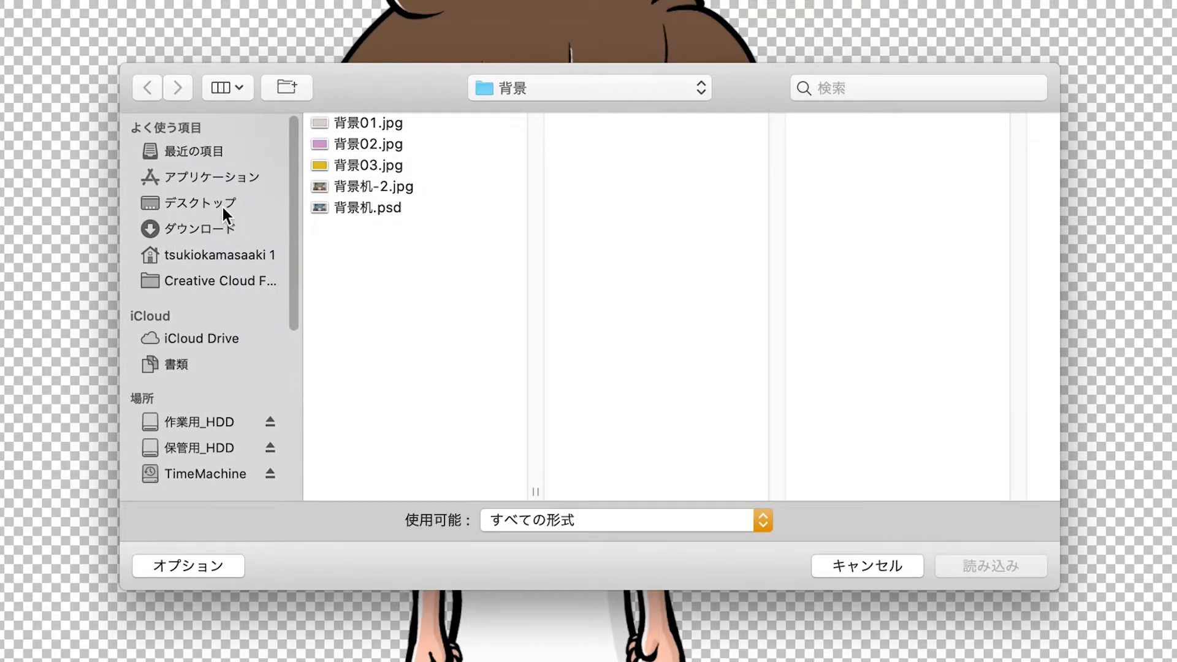
{"action": "left_click", "coordinate": [222, 207]}
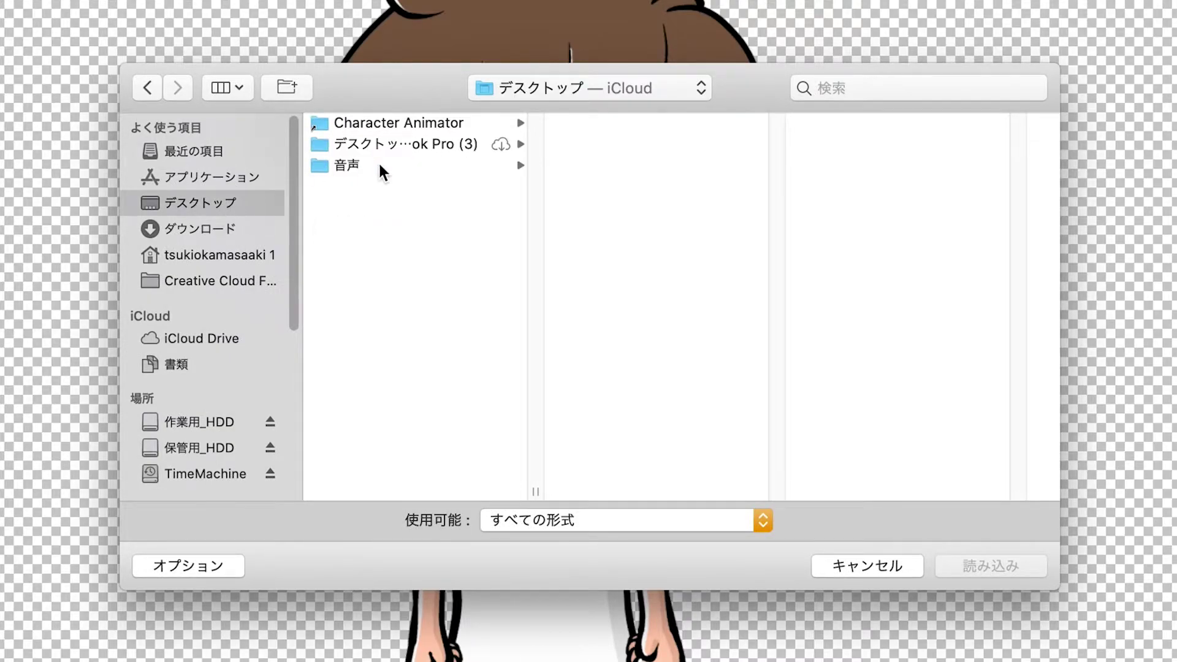
{"action": "left_click", "coordinate": [381, 166]}
{"action": "left_click", "coordinate": [642, 128]}
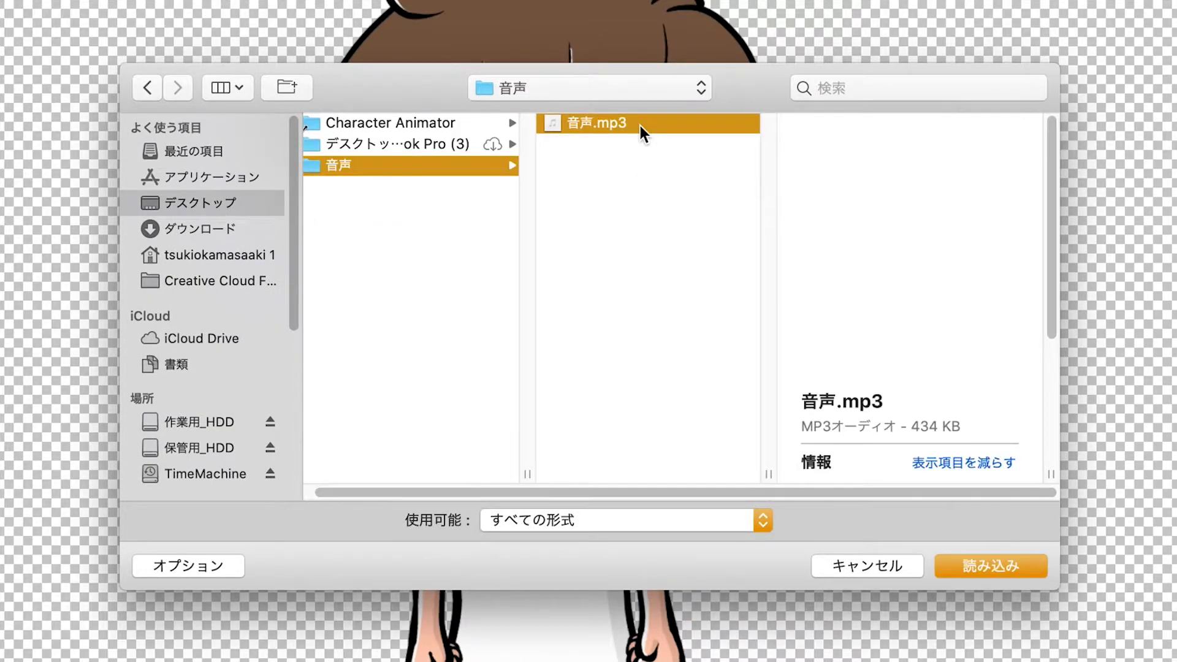
{"action": "left_click", "coordinate": [1013, 574]}
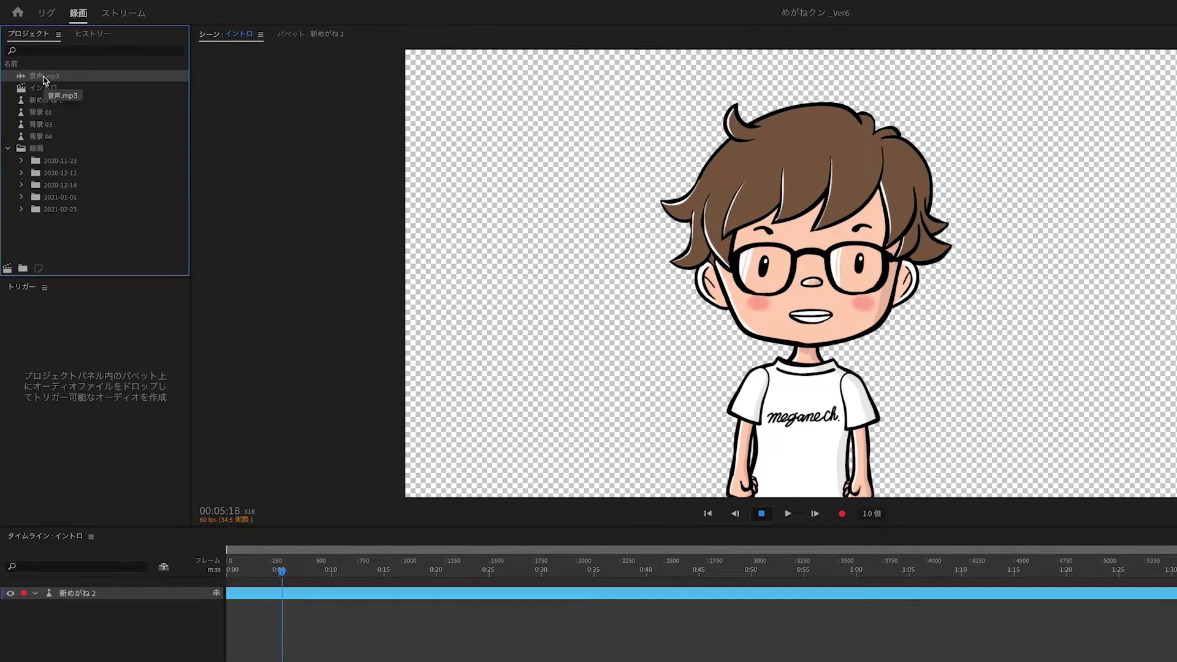
{"action": "left_click_drag", "start_coordinate": [44, 79], "coordinate": [148, 654]}
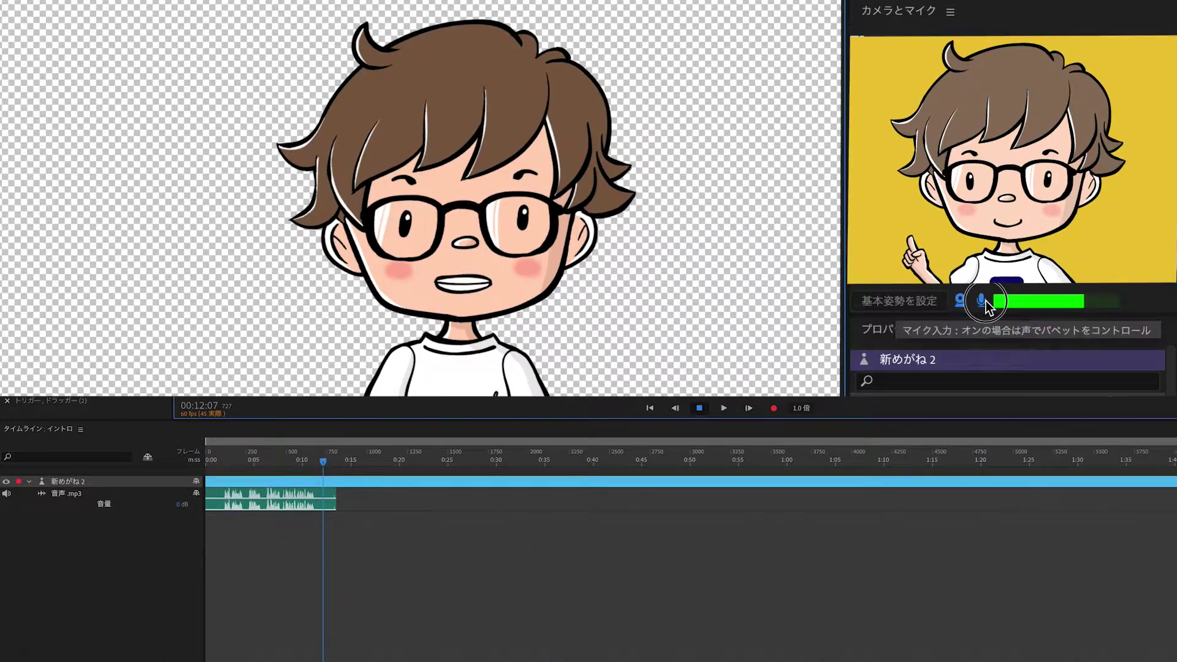
Disable microphone input and compute a lip-sync take from scene audio with the 音声.mp3 and 新めがね 2 tracks selected
{"action": "left_click", "coordinate": [982, 301]}
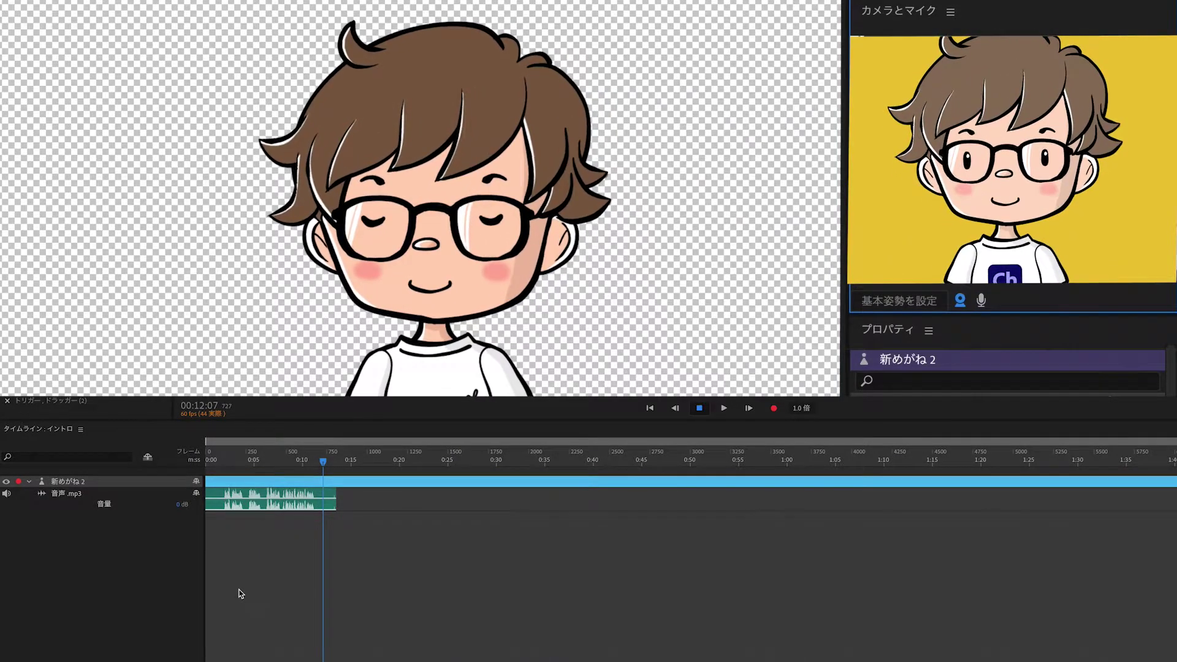
{"action": "left_click", "coordinate": [242, 504]}
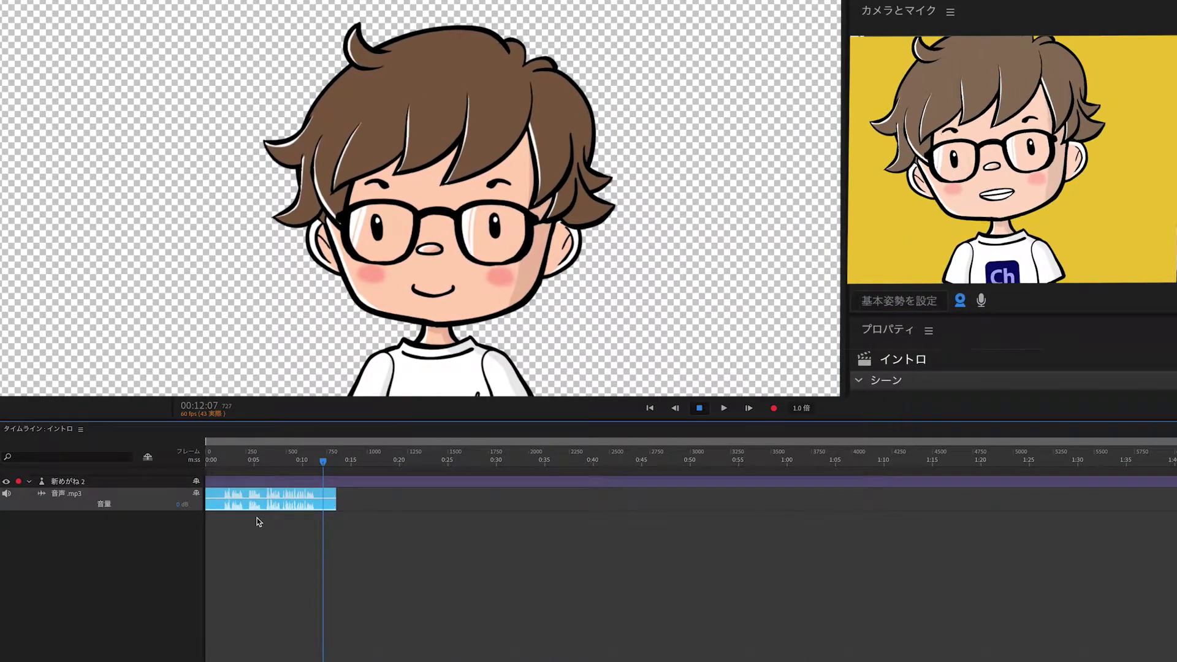
{"action": "left_click", "coordinate": [296, 482]}
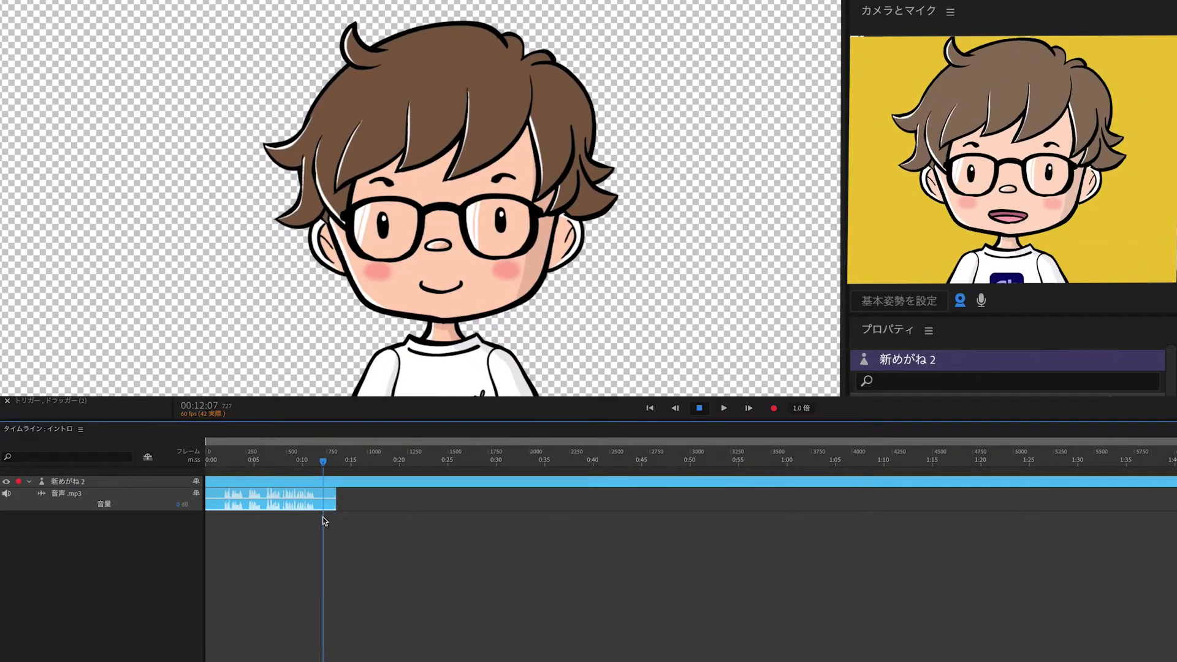
{"action": "left_click", "coordinate": [548, 11]}
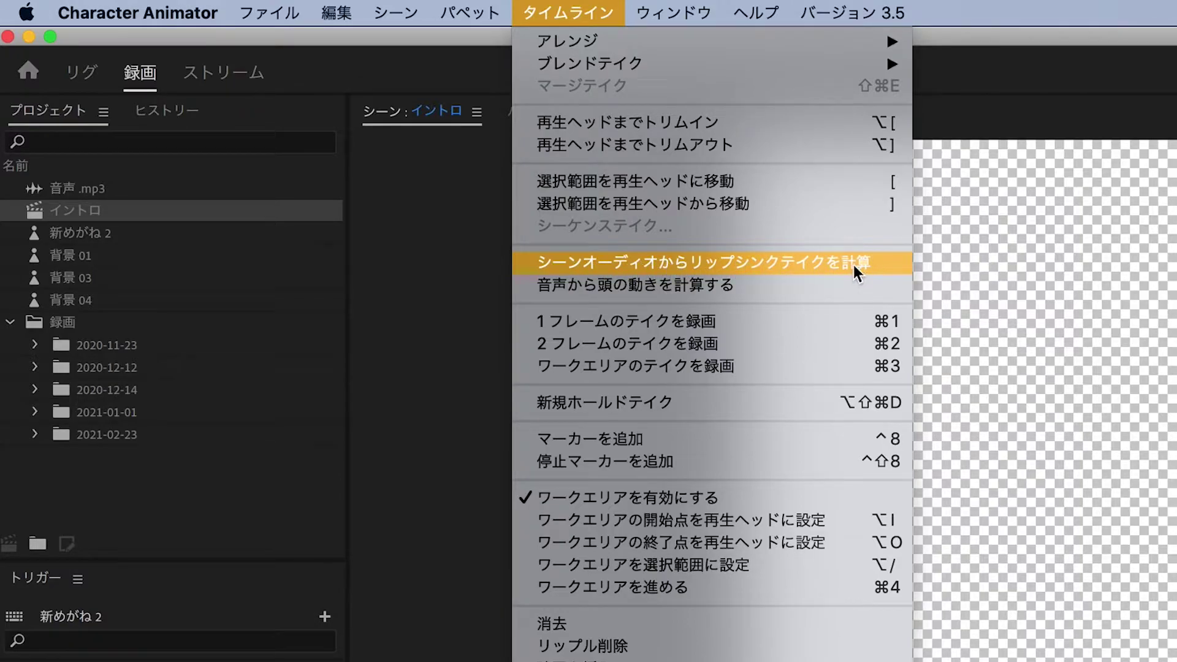
{"action": "left_click", "coordinate": [734, 256]}
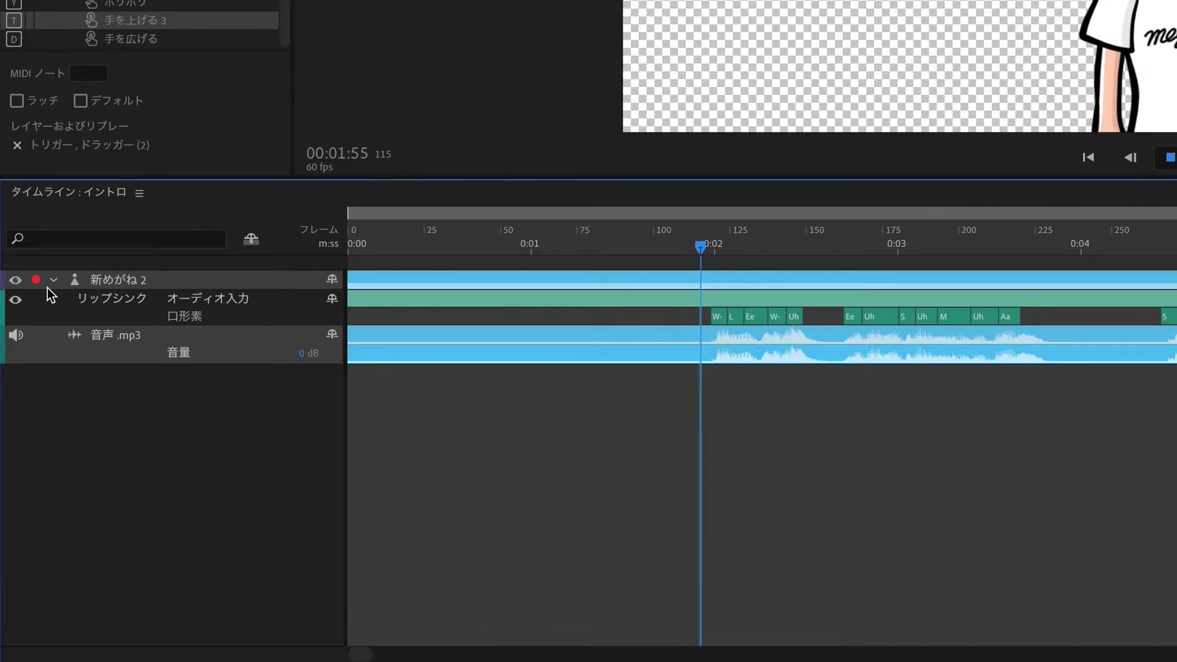
Examine the computed visemes under リップシンク and play the scene from about 0:01 to check the mouth movement against the audio
{"action": "left_click", "coordinate": [144, 302]}
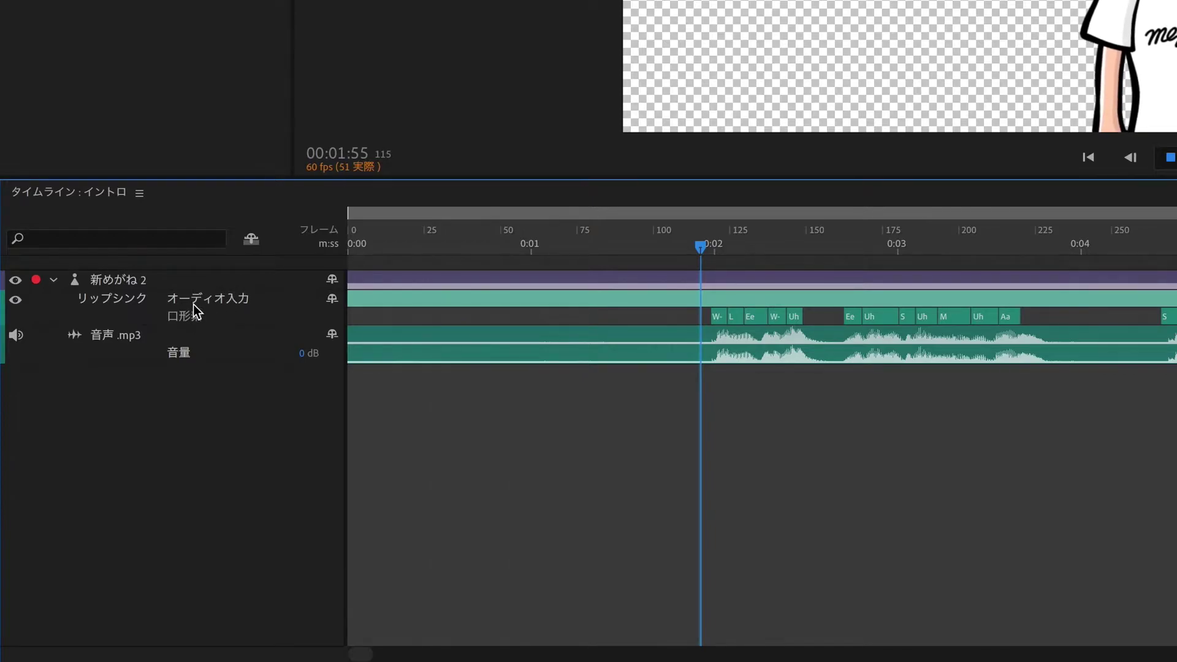
{"action": "left_click_drag", "start_coordinate": [712, 317], "coordinate": [726, 319]}
{"action": "left_click", "coordinate": [722, 320]}
{"action": "left_click", "coordinate": [791, 317]}
{"action": "left_click", "coordinate": [851, 318]}
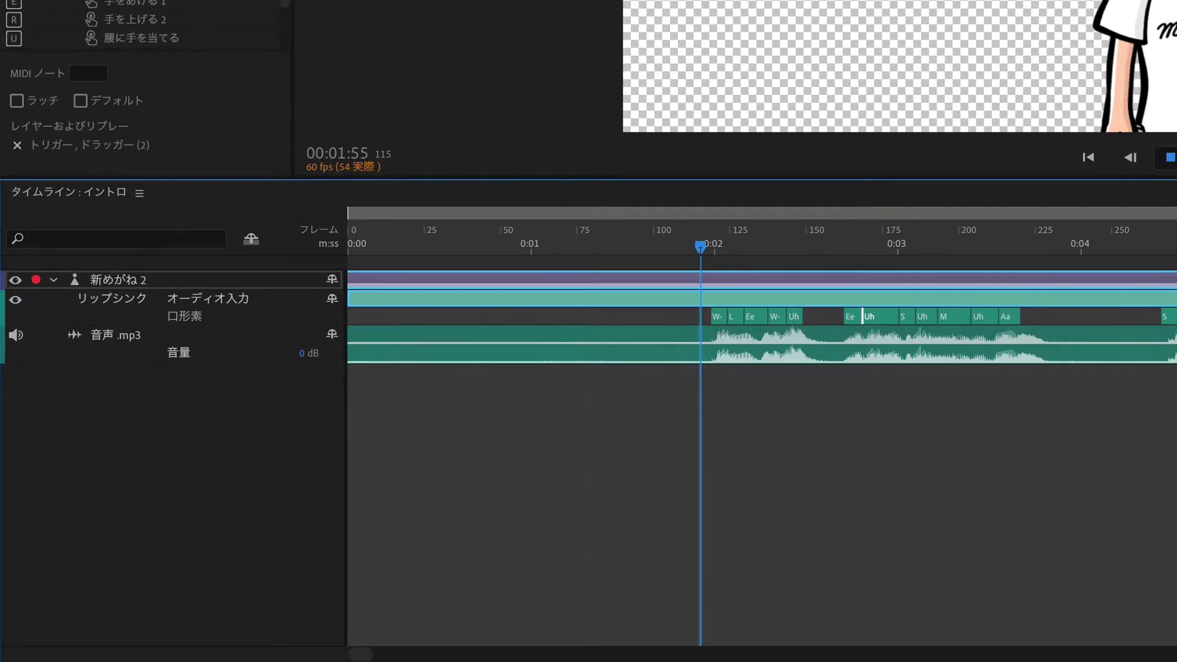
{"action": "left_click", "coordinate": [515, 240]}
{"action": "key", "text": "space"}
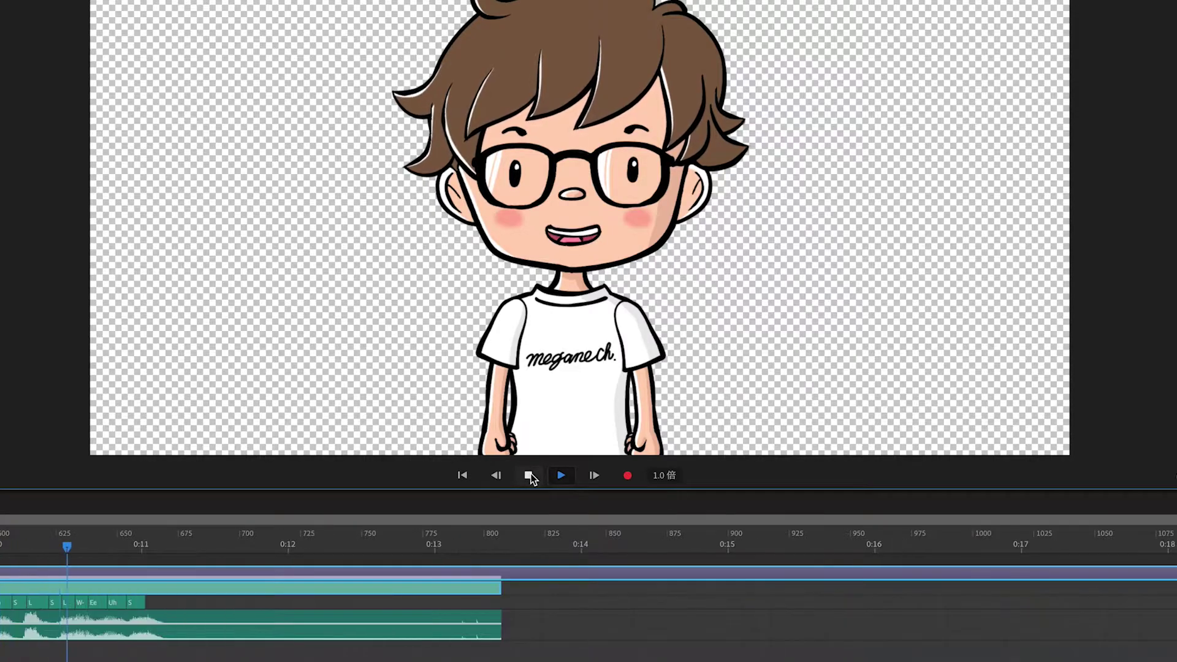
{"action": "left_click", "coordinate": [530, 476]}
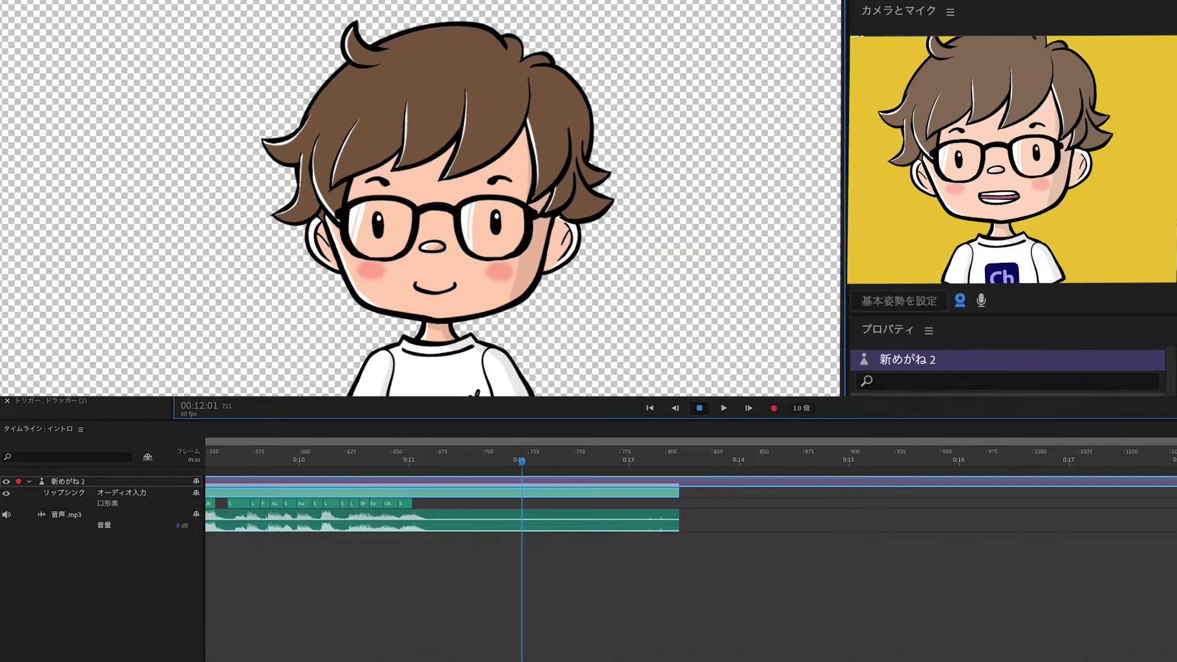
Change the first W-Oo viseme of the lip-sync take, near 0:02, to M (b, p)
{"action": "scroll", "coordinate": [692, 503], "scroll_direction": "left", "scroll_amount": 5}
{"action": "scroll", "coordinate": [692, 503], "scroll_direction": "left", "scroll_amount": 8}
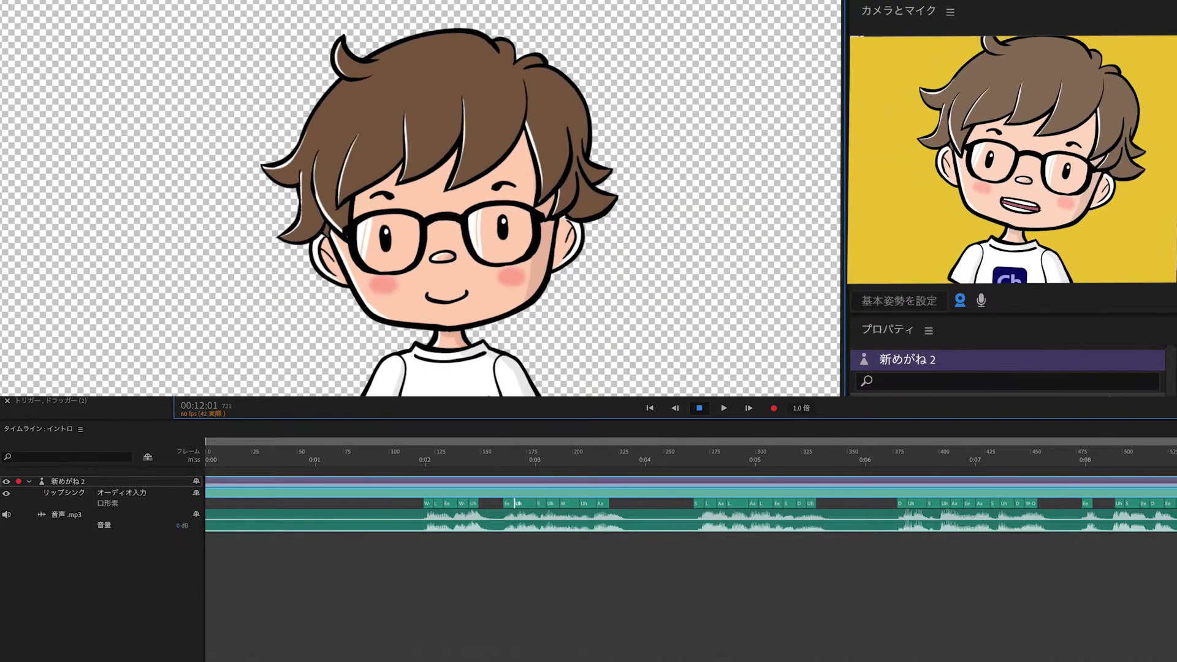
{"action": "left_click", "coordinate": [427, 503]}
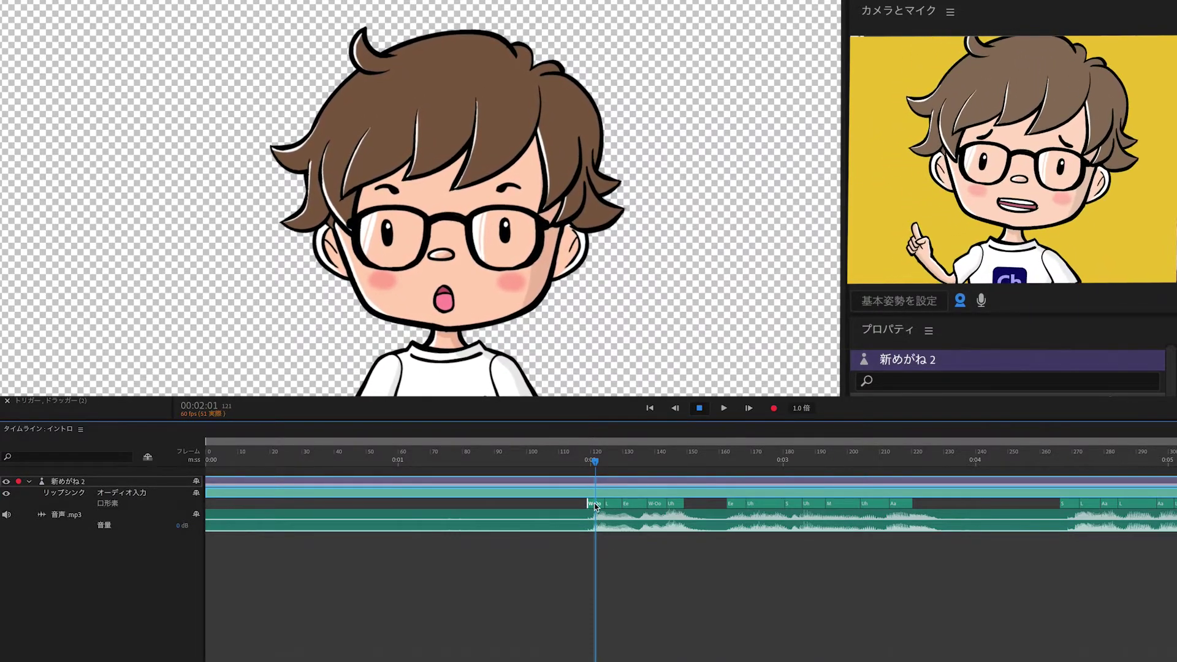
{"action": "left_click", "coordinate": [595, 506]}
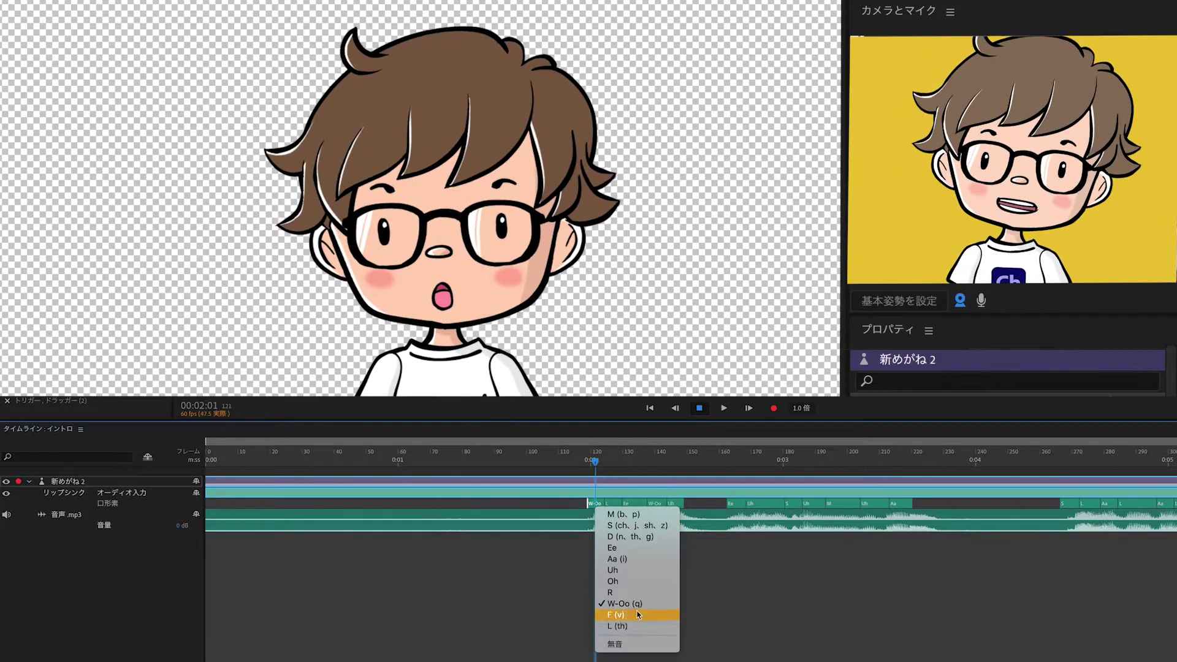
{"action": "left_click", "coordinate": [633, 515]}
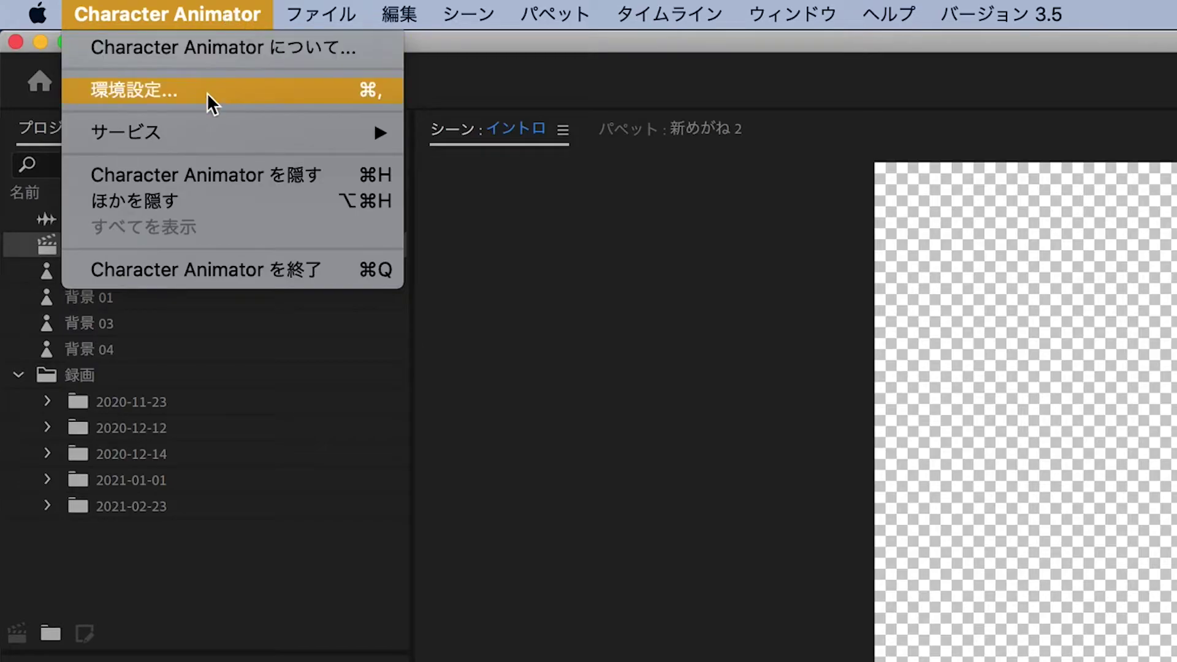
Try higher levels of 口形素の検出 in the lip-sync preferences, set it close to 小, and apply the setting
{"action": "left_click", "coordinate": [184, 93]}
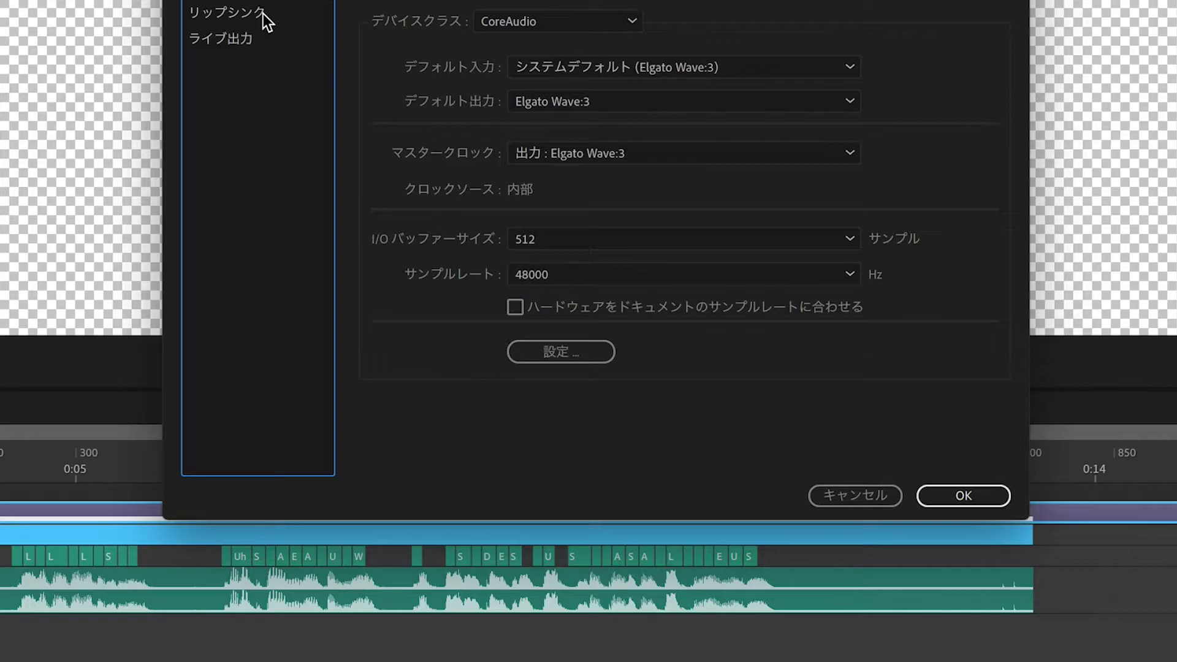
{"action": "left_click", "coordinate": [263, 13]}
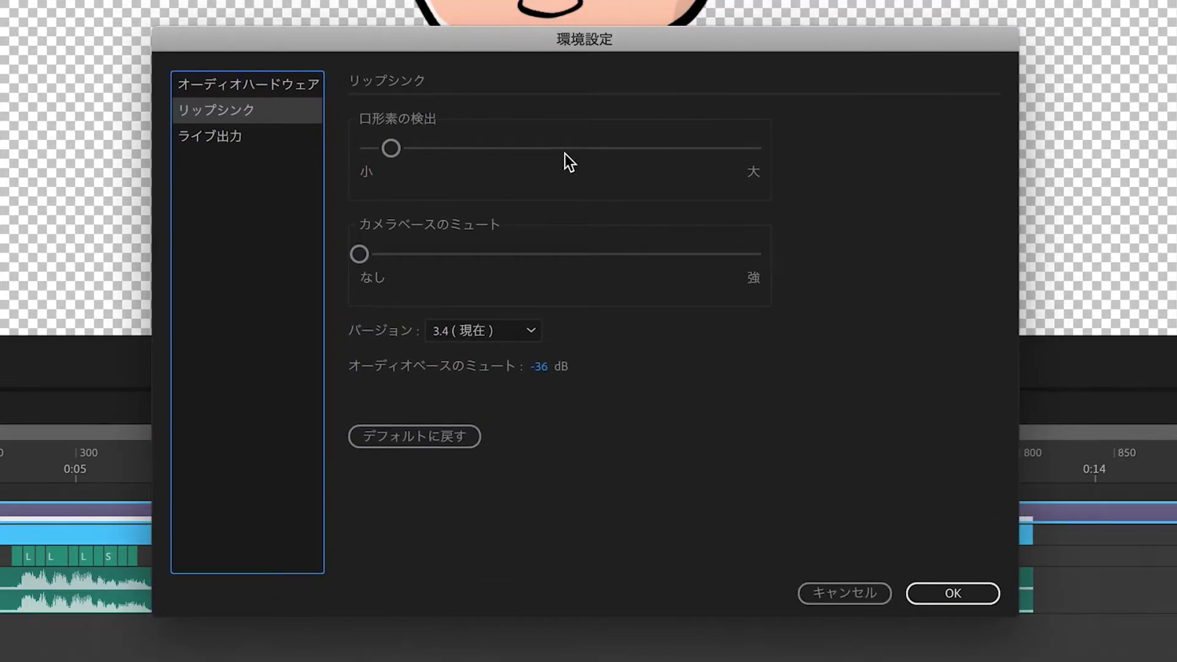
{"action": "left_click", "coordinate": [552, 148]}
{"action": "left_click_drag", "start_coordinate": [759, 149], "coordinate": [541, 163]}
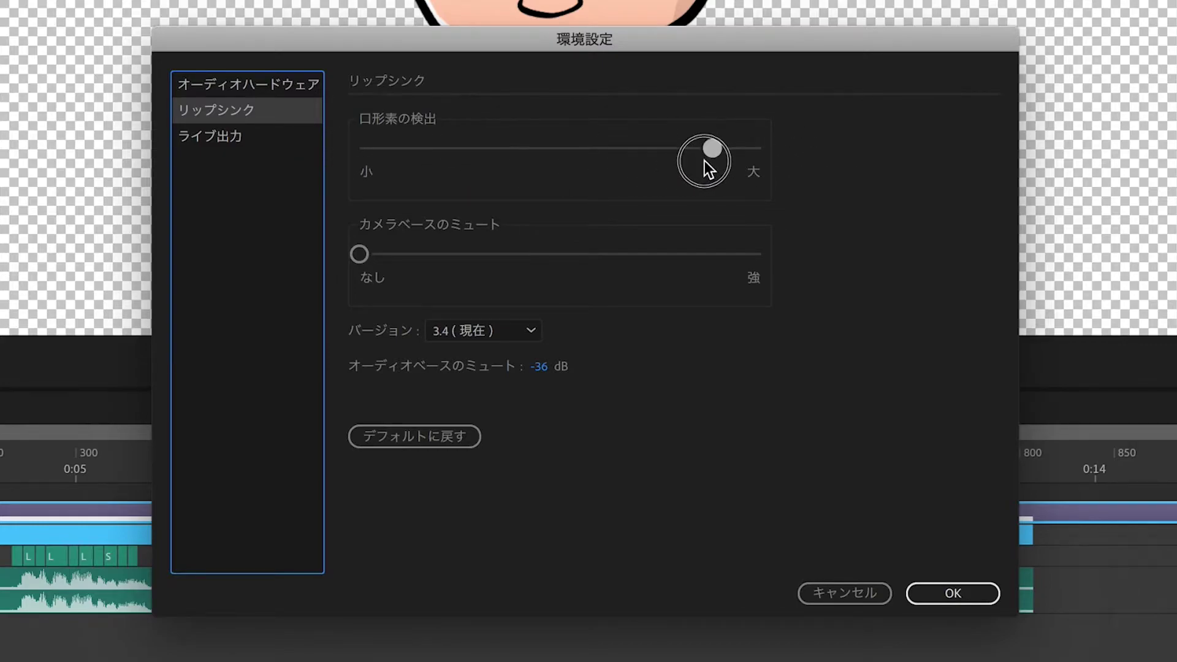
{"action": "left_click", "coordinate": [737, 153]}
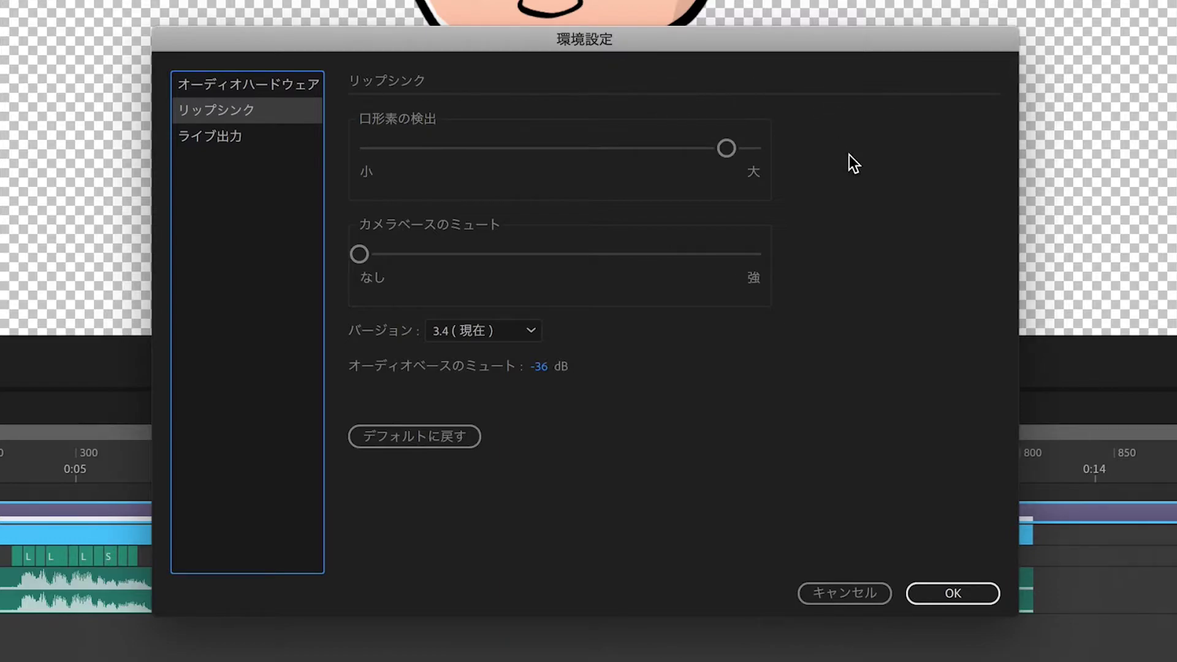
{"action": "left_click", "coordinate": [398, 149]}
{"action": "left_click", "coordinate": [972, 590]}
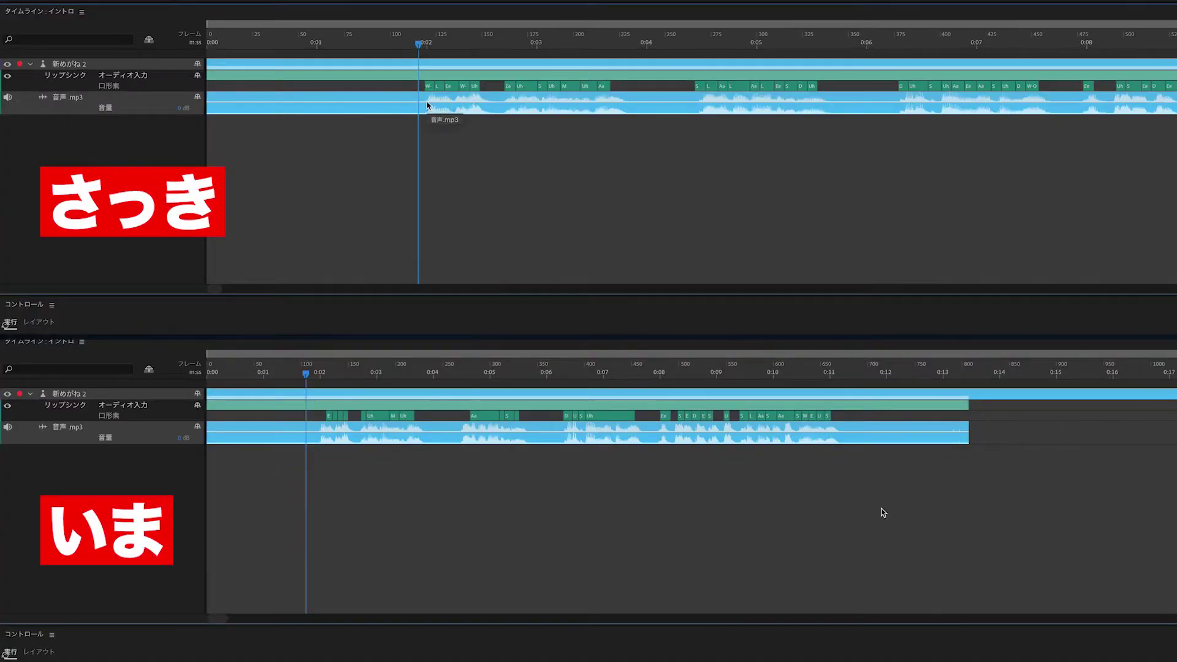
Reopen the lip-sync preferences, try high and low 口形素の検出 levels, and set it to about the middle
{"action": "left_click", "coordinate": [85, 78]}
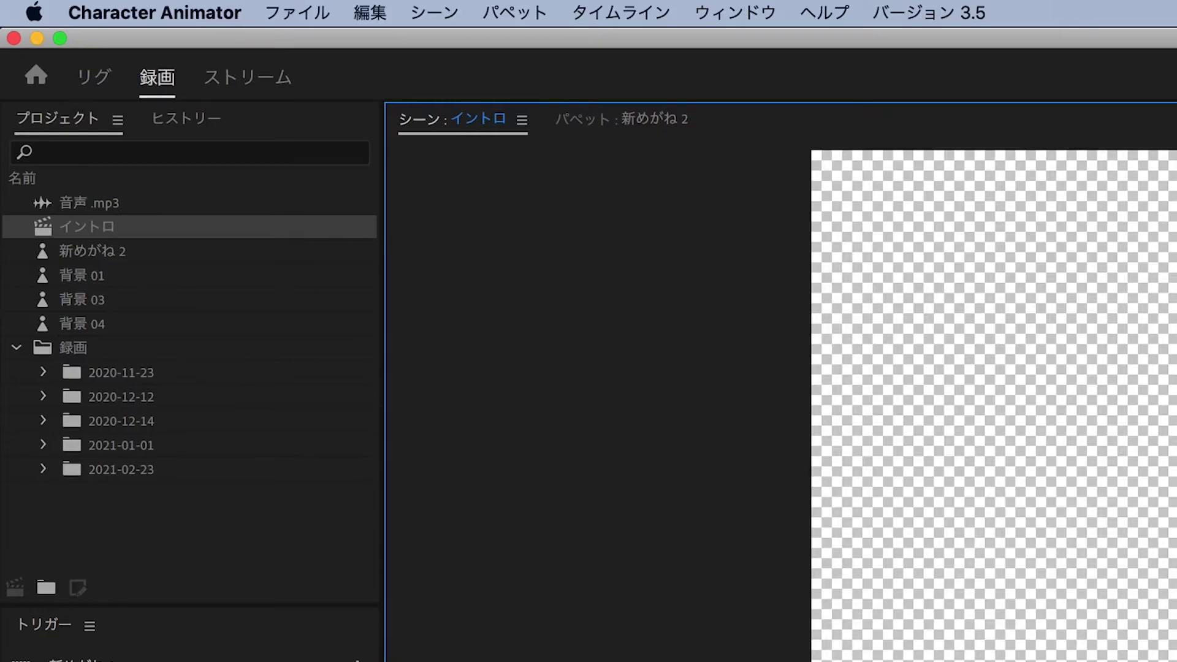
{"action": "left_click", "coordinate": [155, 13]}
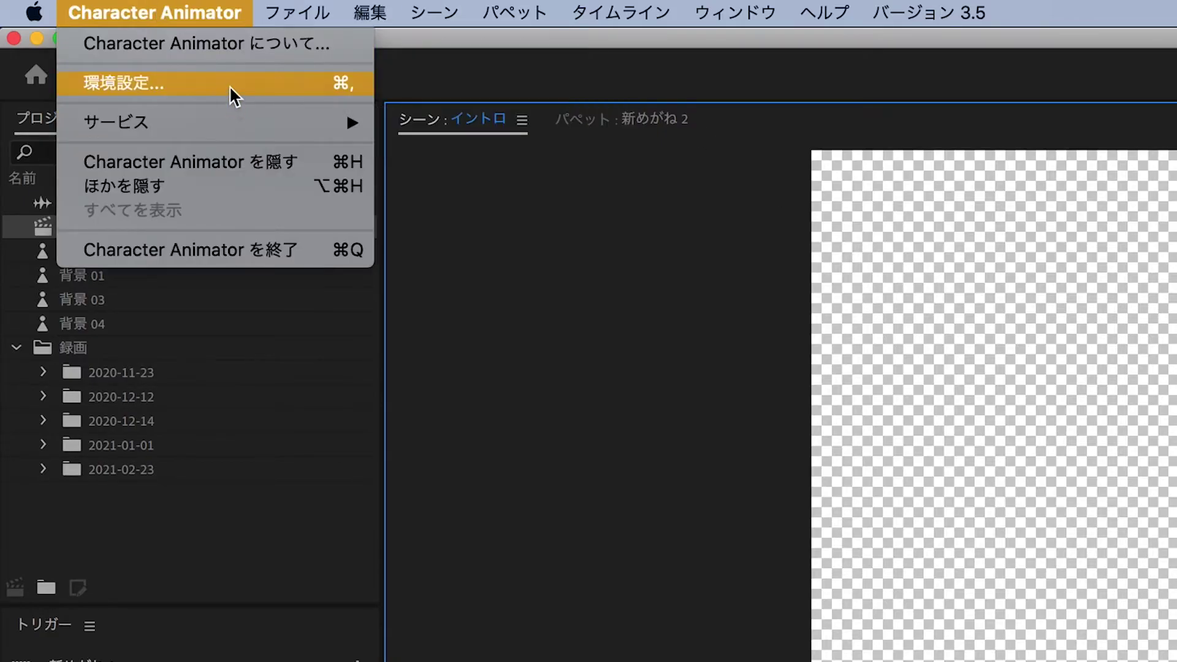
{"action": "left_click", "coordinate": [234, 93]}
{"action": "left_click", "coordinate": [256, 119]}
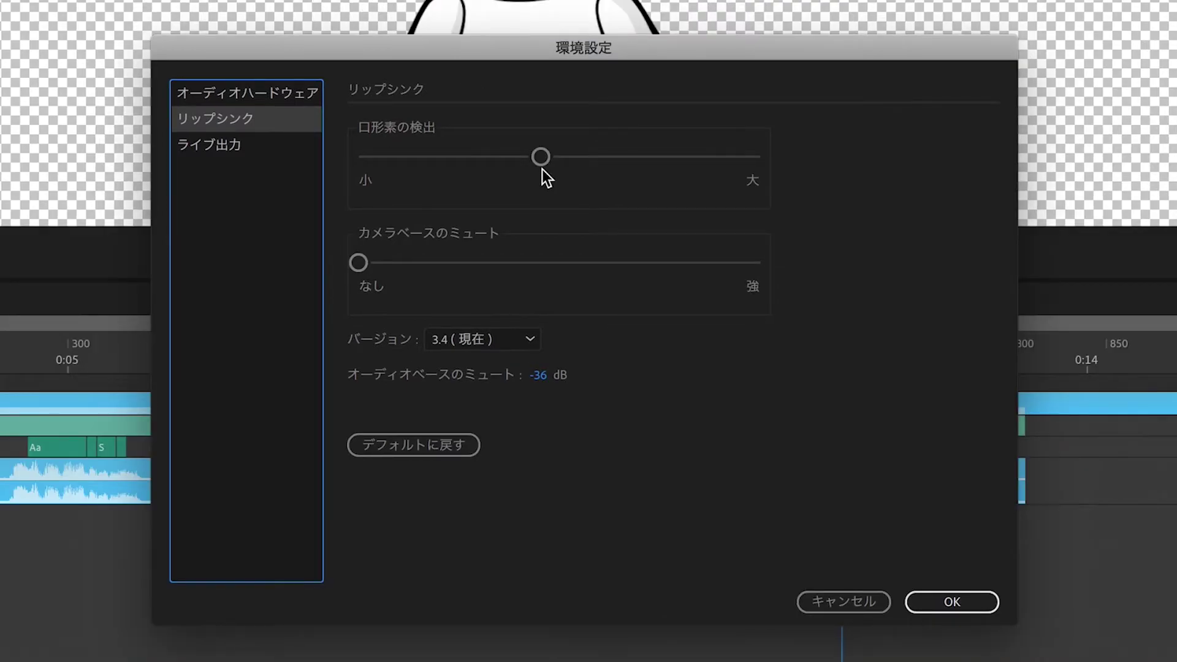
{"action": "left_click_drag", "start_coordinate": [542, 169], "coordinate": [722, 162]}
{"action": "left_click_drag", "start_coordinate": [415, 164], "coordinate": [409, 163]}
{"action": "left_click", "coordinate": [557, 159]}
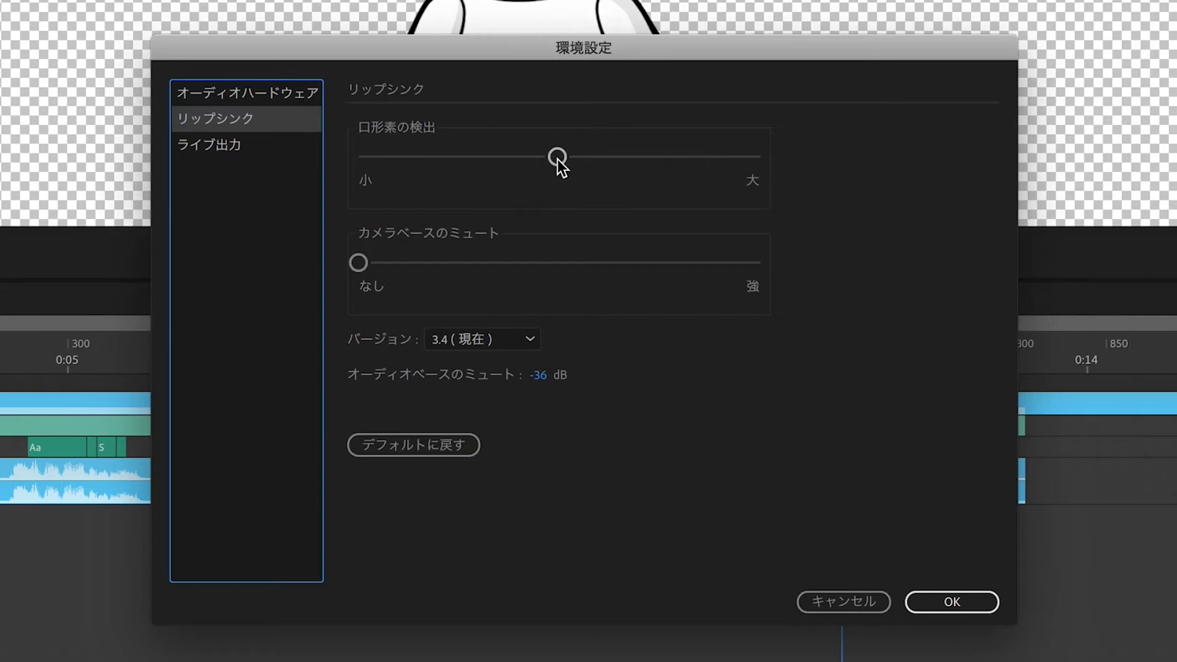